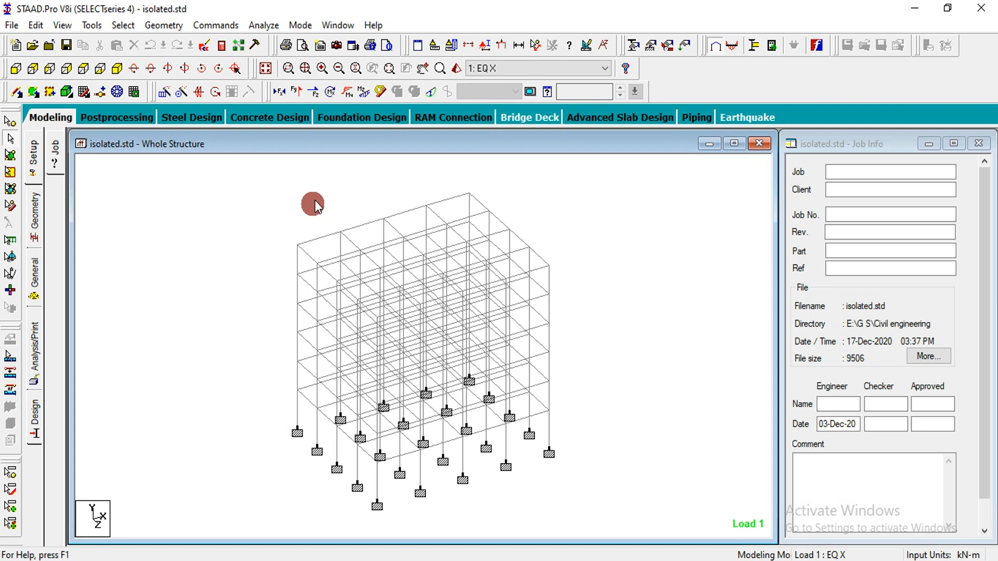
# - Include load cases EQ X, EQ Z, DL and LL for foundation design on all supports and launch STAAD.foundation
pyautogui.click(347, 123)
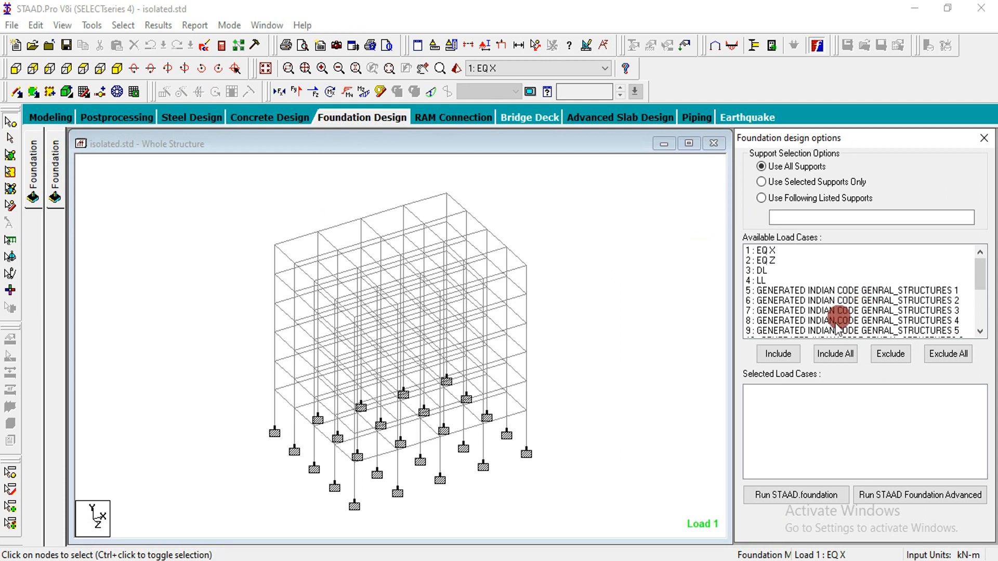
pyautogui.click(766, 252)
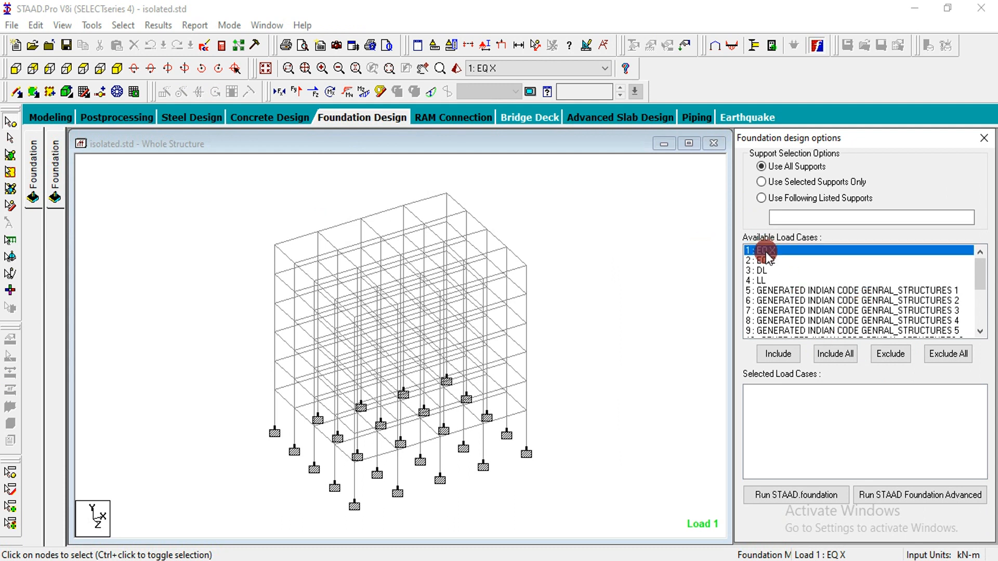
pyautogui.moveTo(766, 257); pyautogui.dragTo(764, 280)
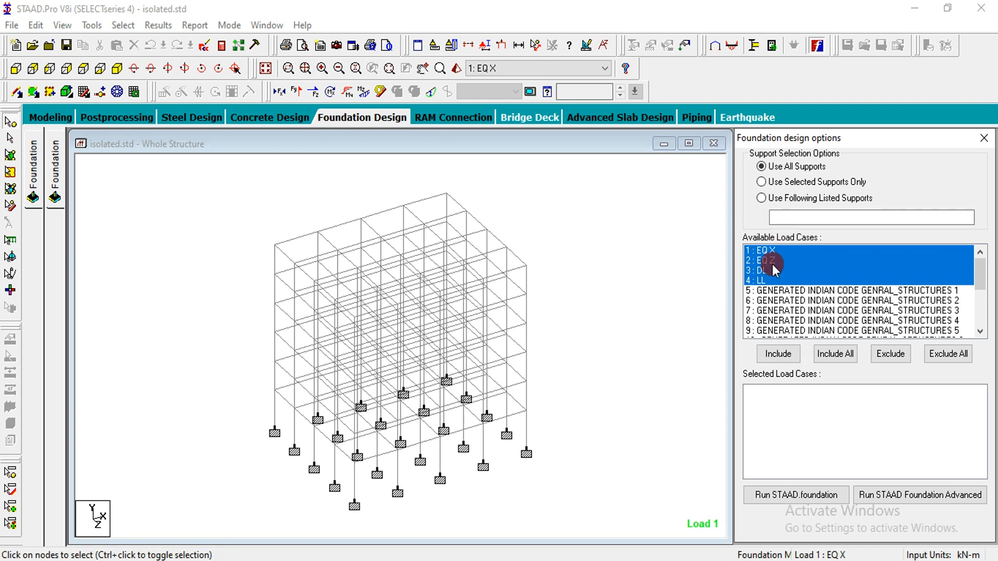
pyautogui.click(793, 354)
pyautogui.click(784, 495)
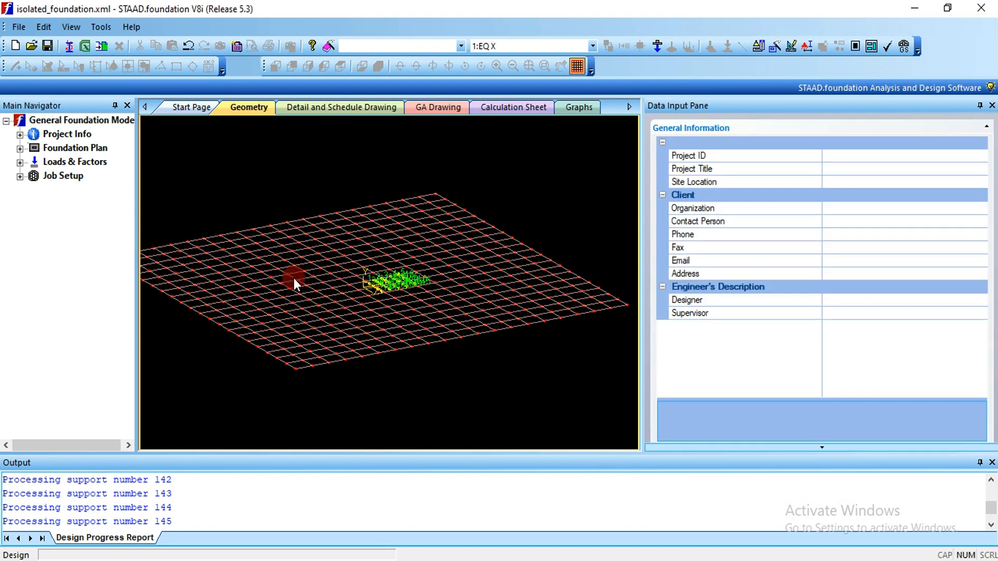
# - Expand the Loads & Factors group and widen the navigator to make its entries fully readable
pyautogui.moveTo(294, 279)
pyautogui.click(20, 162)
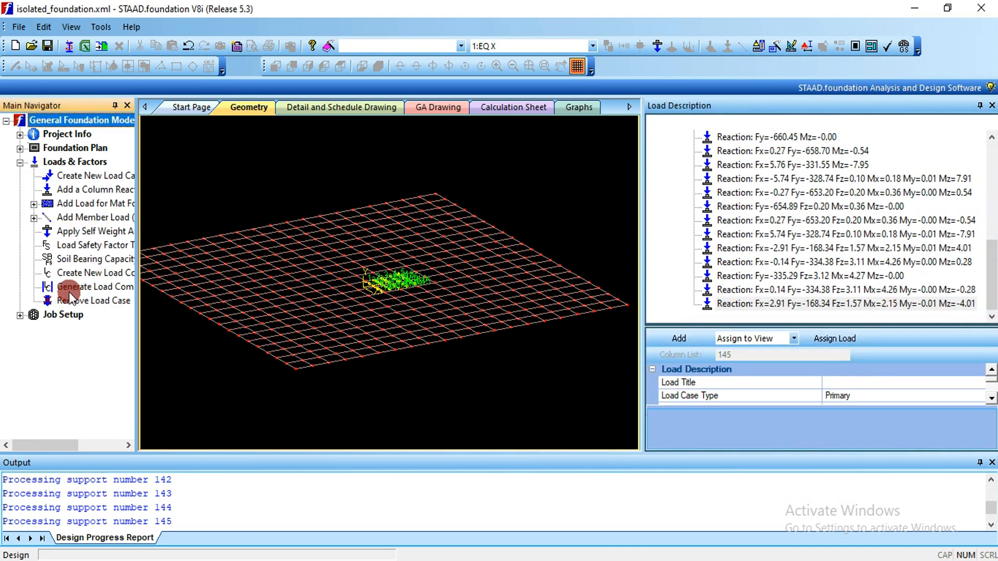
pyautogui.click(138, 263)
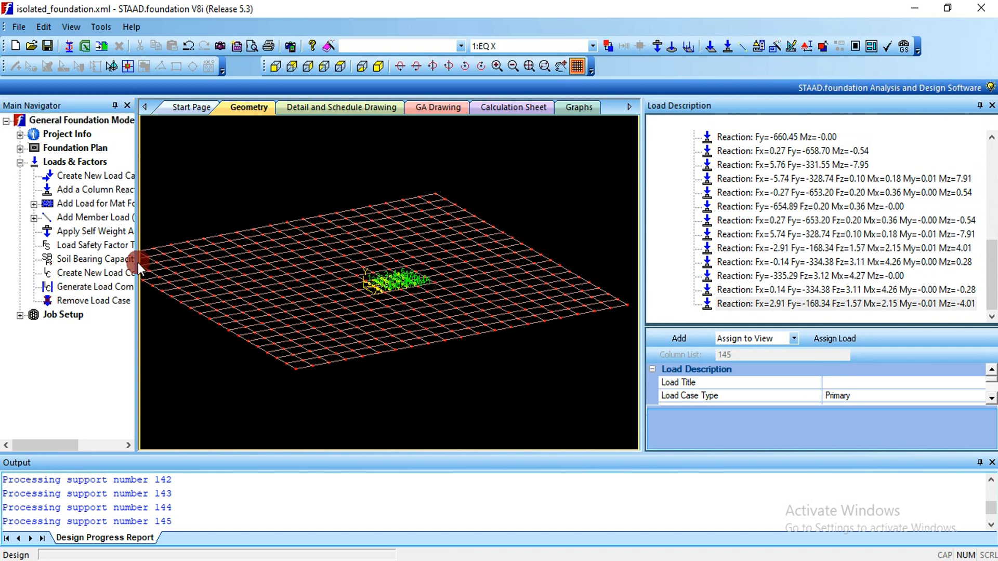
pyautogui.moveTo(135, 262); pyautogui.dragTo(270, 259)
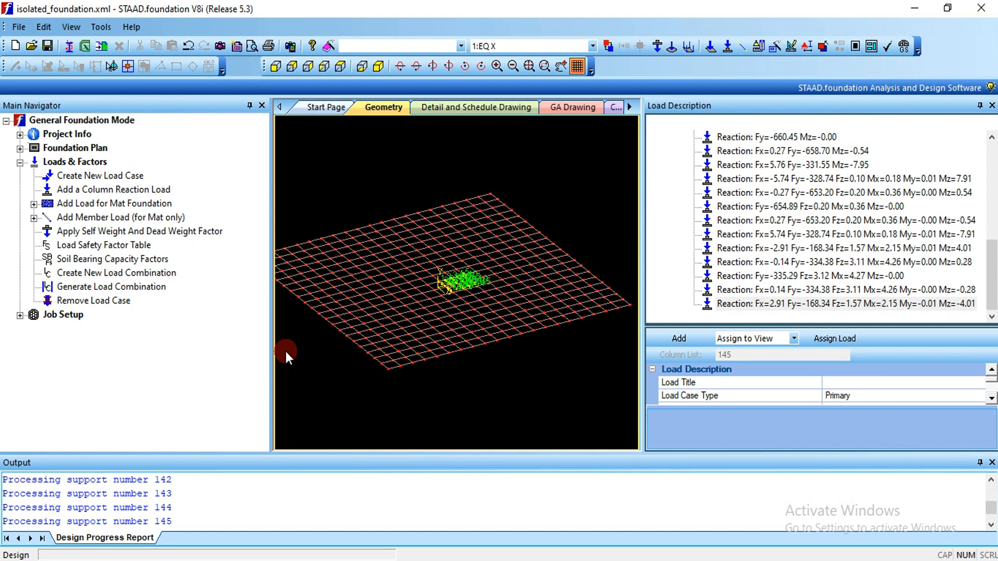
pyautogui.click(446, 307)
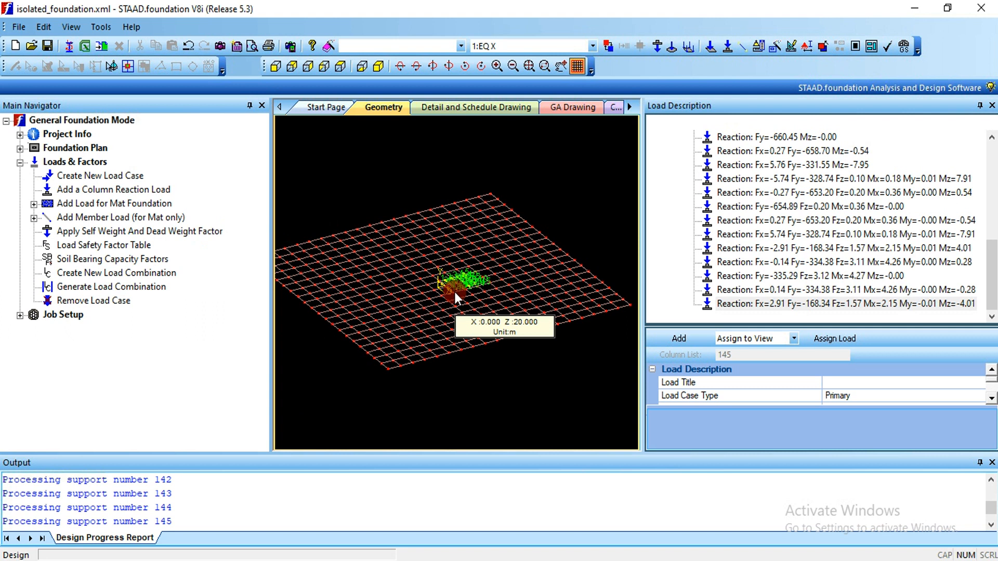
pyautogui.click(460, 296)
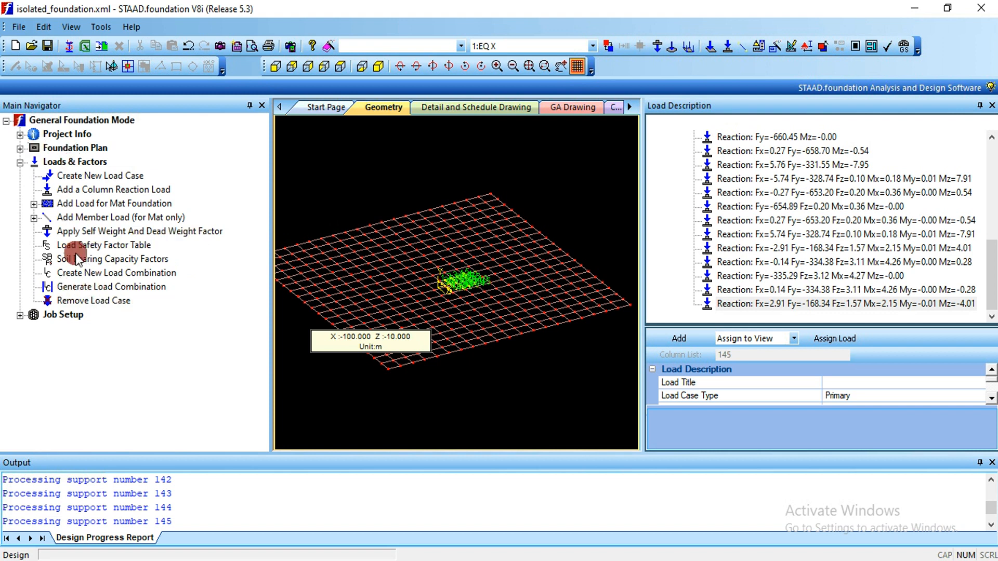
# - Generate the service load combinations from the INDIAN load combination table
pyautogui.click(79, 287)
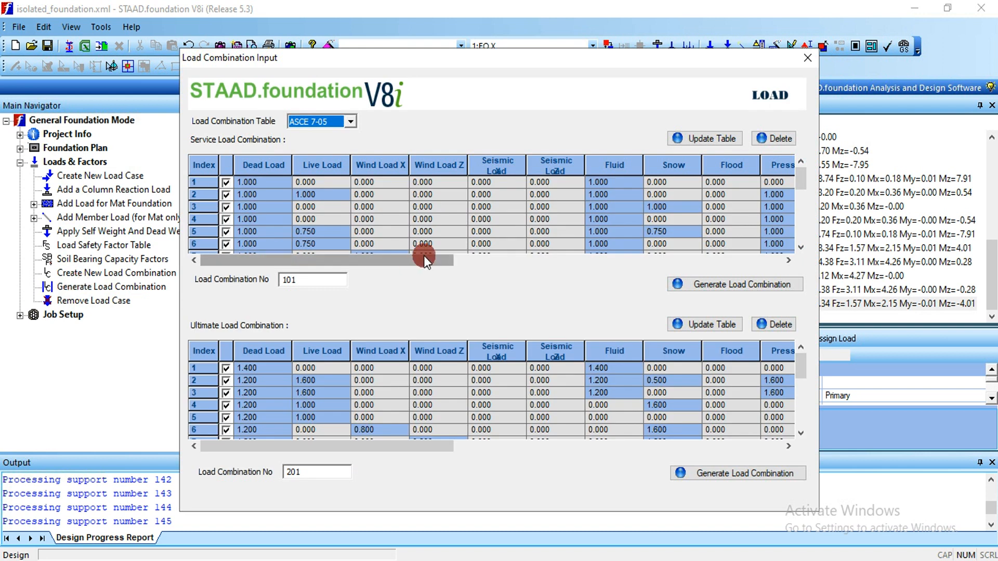
pyautogui.click(352, 122)
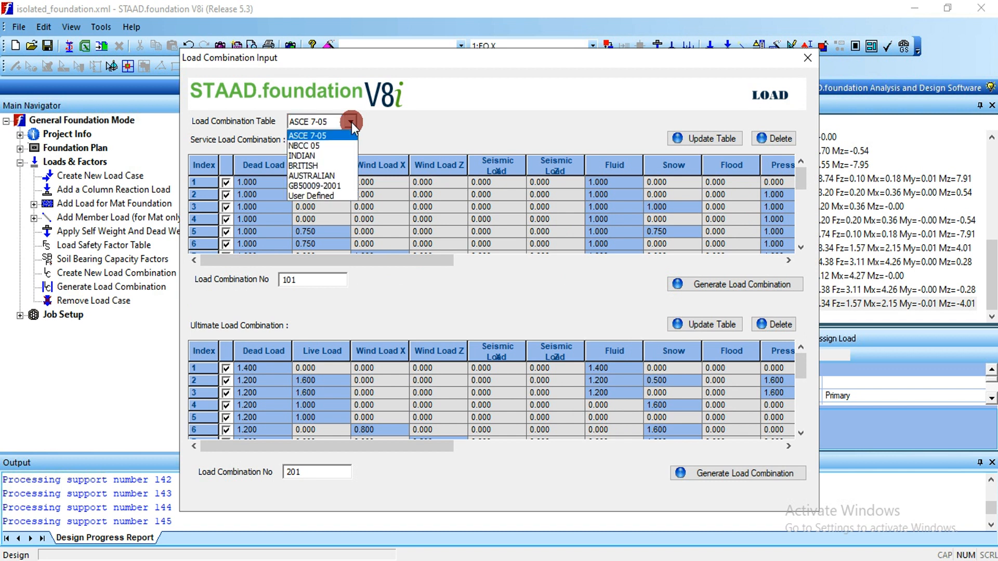
pyautogui.click(319, 156)
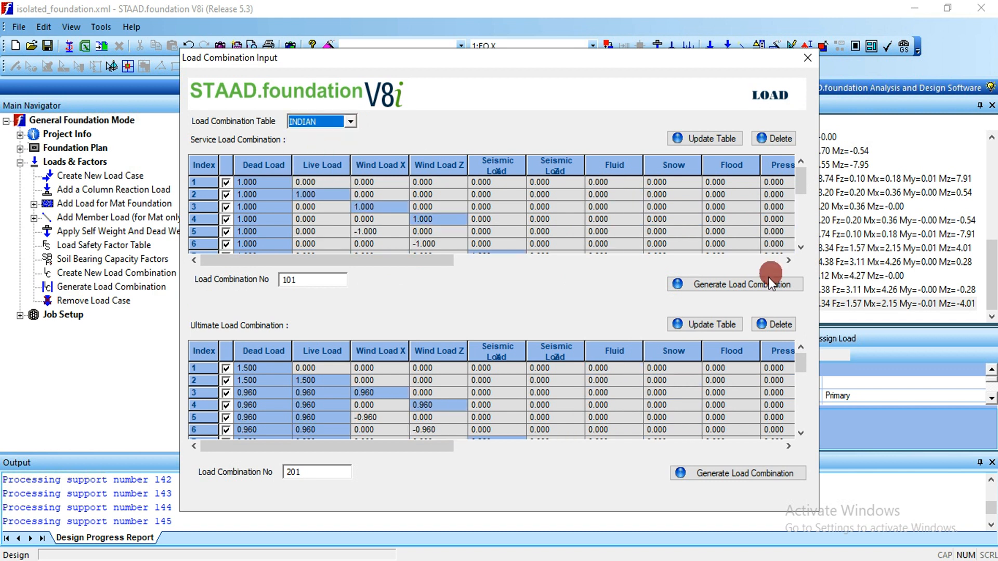
pyautogui.click(719, 285)
pyautogui.click(720, 285)
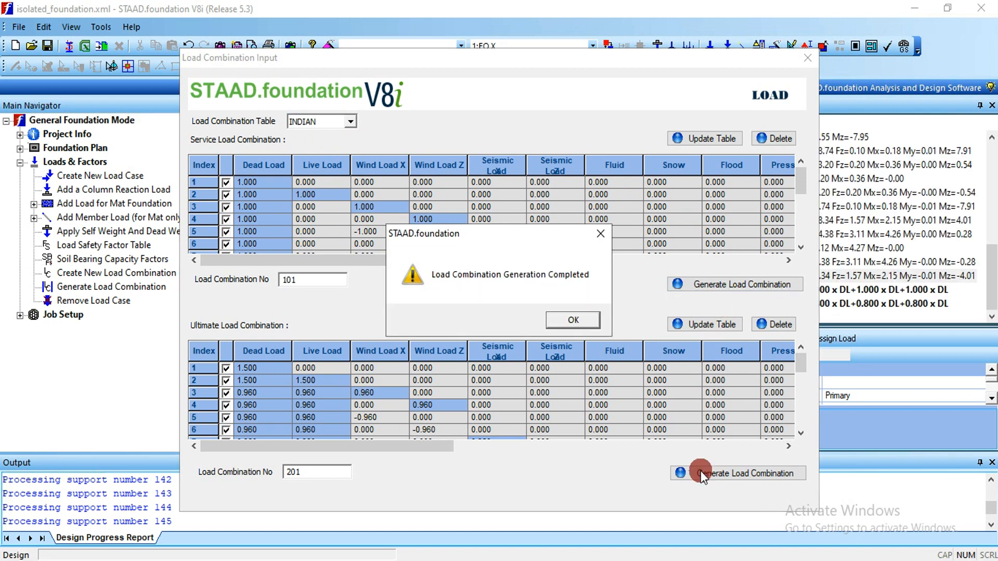
pyautogui.click(579, 318)
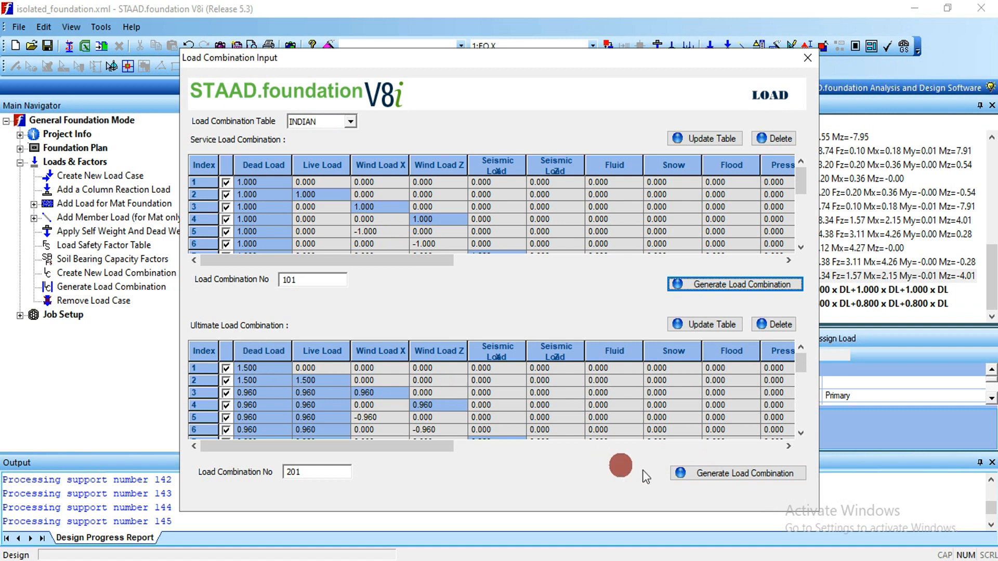
# - Generate the ultimate load combinations from the INDIAN table and close the load combination input
pyautogui.click(714, 478)
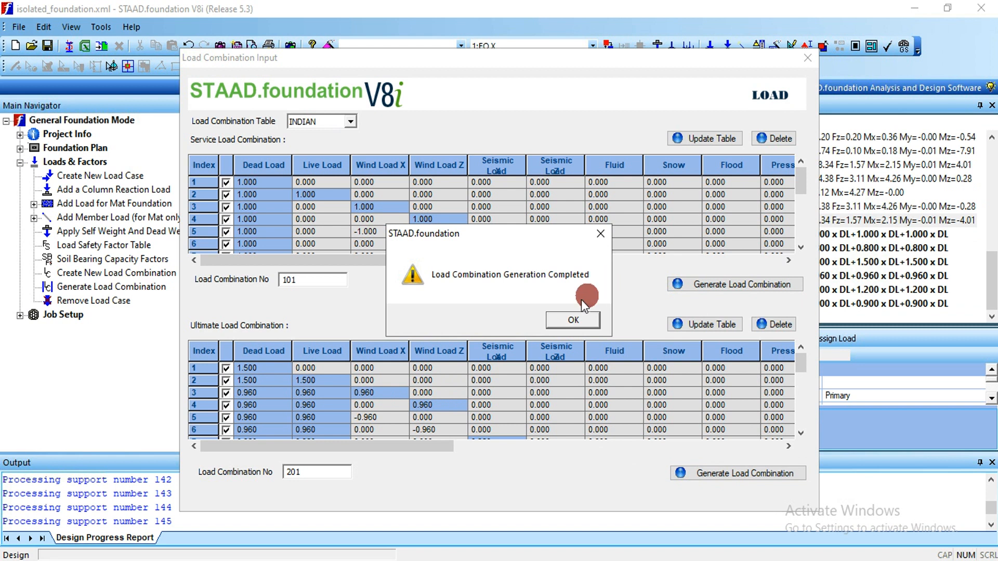
pyautogui.click(571, 320)
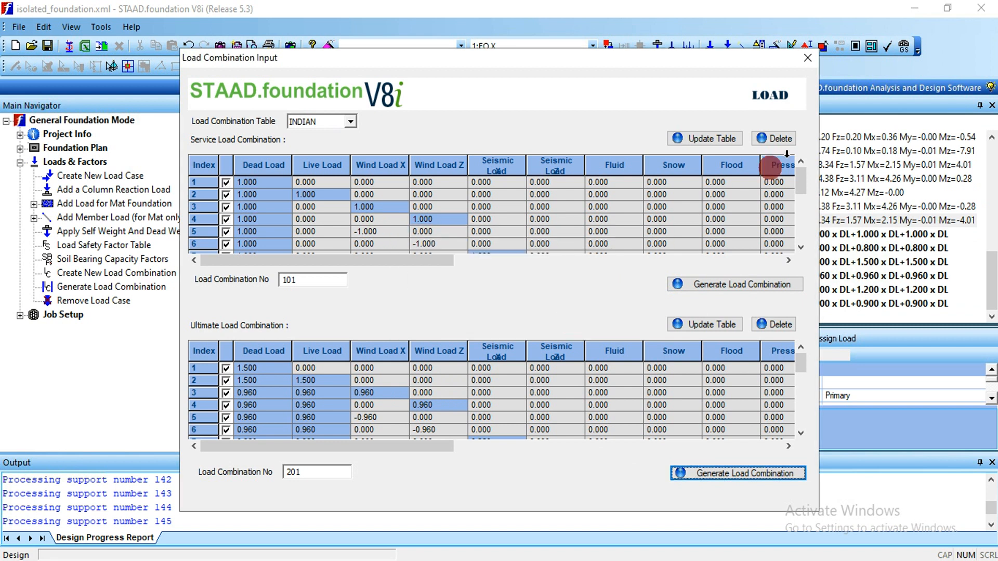
pyautogui.click(806, 61)
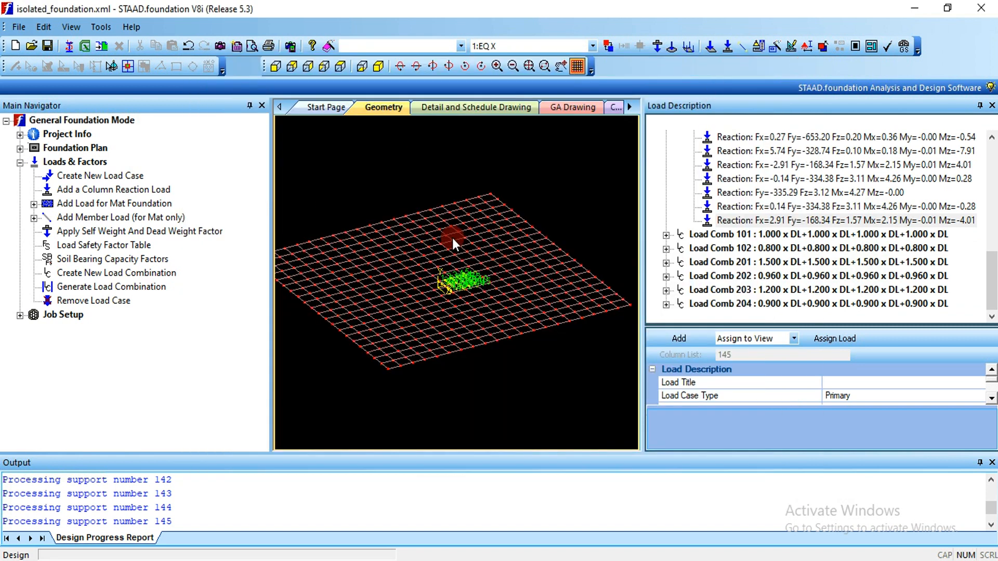
# - Review the column dimensions in the foundation plan, switching the pedestal option for support 1 to Yes and back to No
pyautogui.scroll(5, 467, 296)
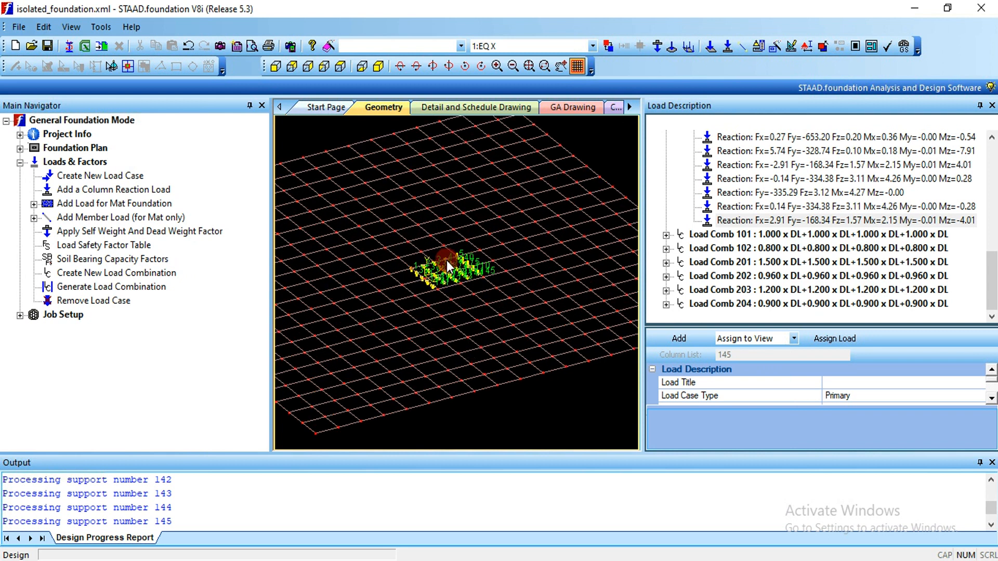
pyautogui.scroll(3, 447, 260)
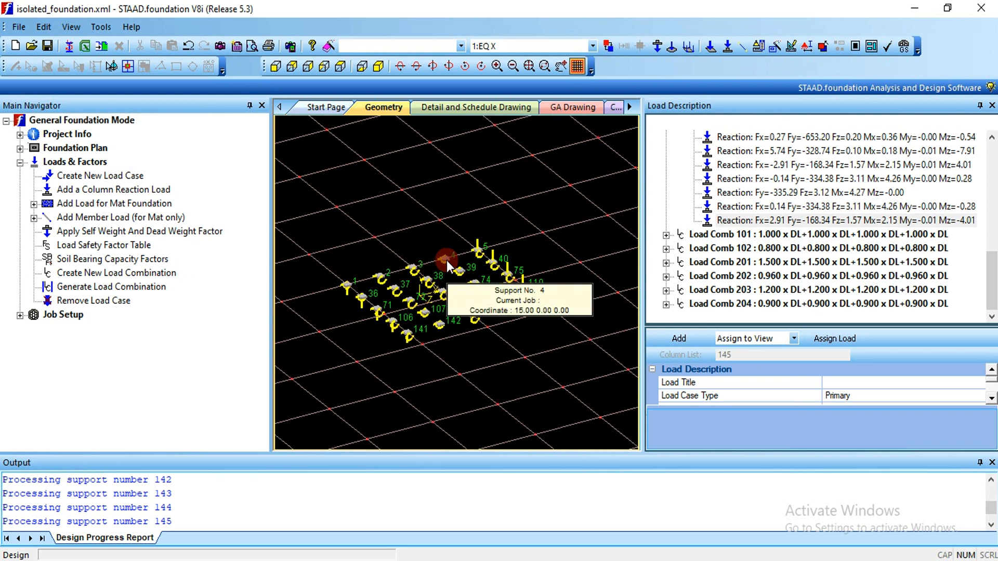
pyautogui.click(20, 149)
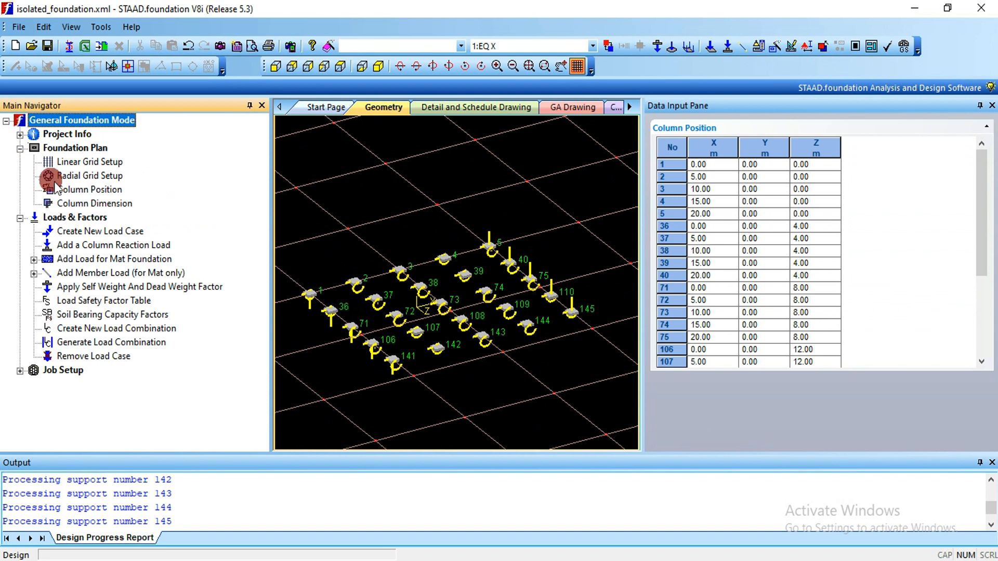
pyautogui.click(73, 204)
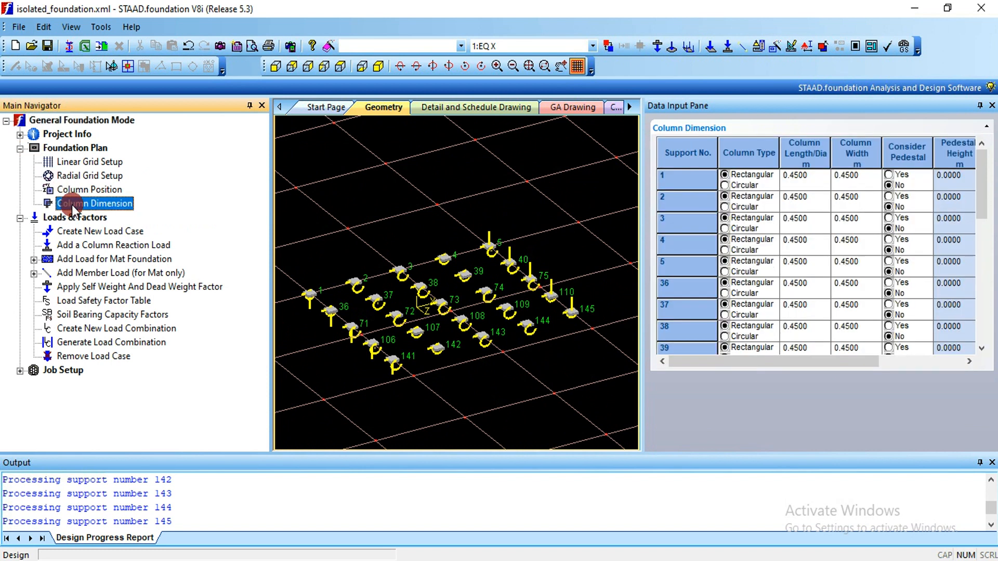
pyautogui.click(890, 175)
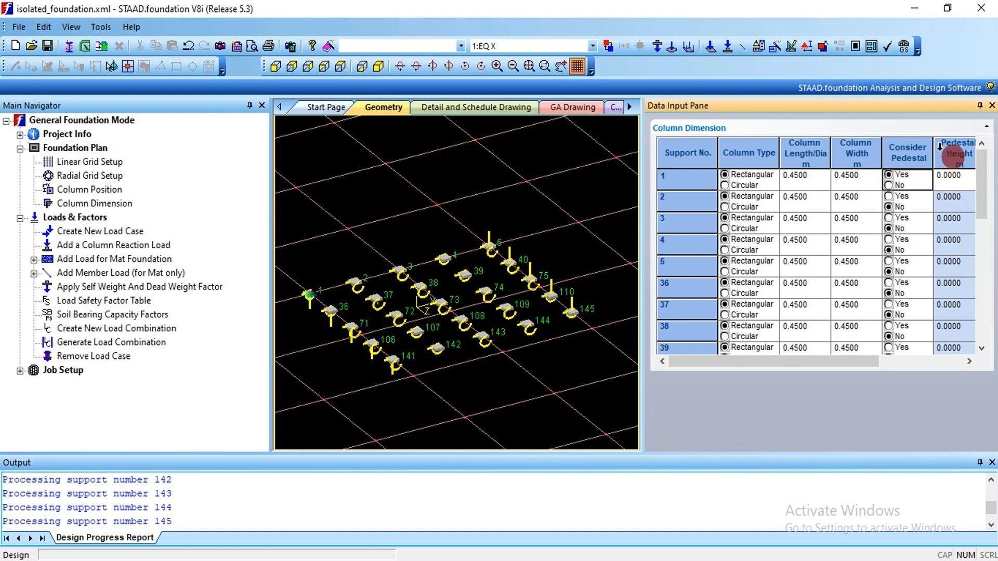
pyautogui.click(889, 185)
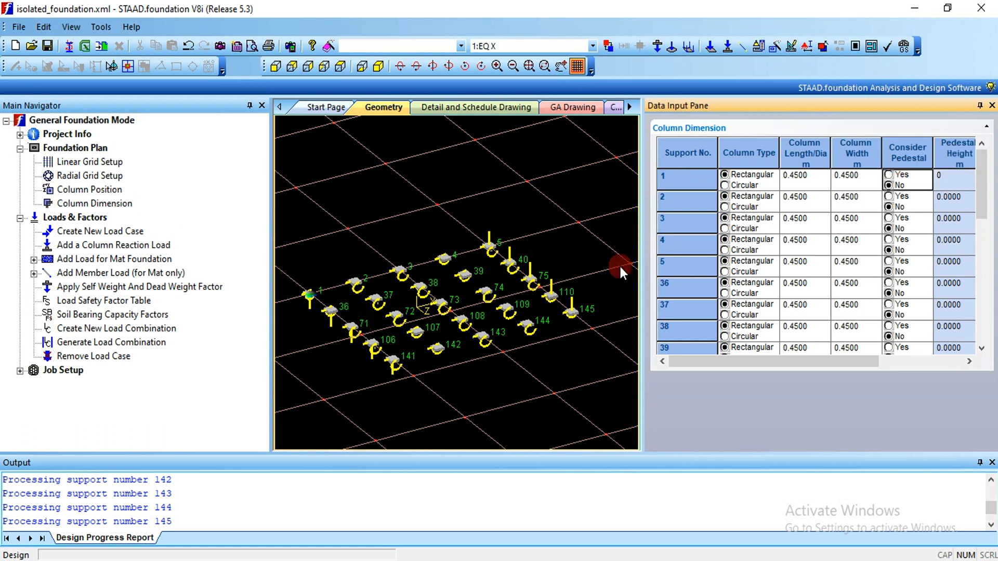
# - Collapse the foundation plan and loads groups, and start a new foundation job named ISOLATED
pyautogui.click(20, 149)
pyautogui.click(20, 163)
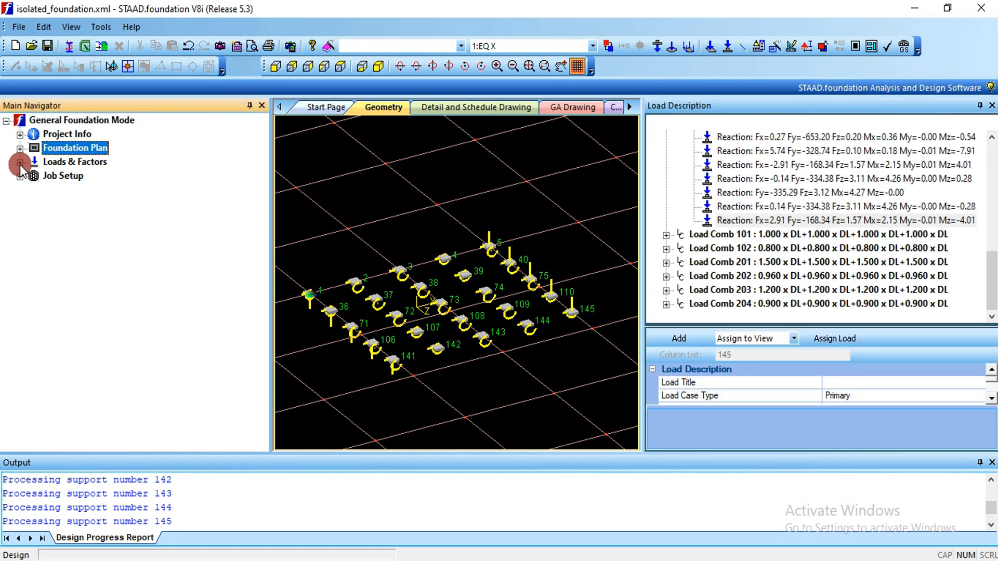
pyautogui.click(20, 177)
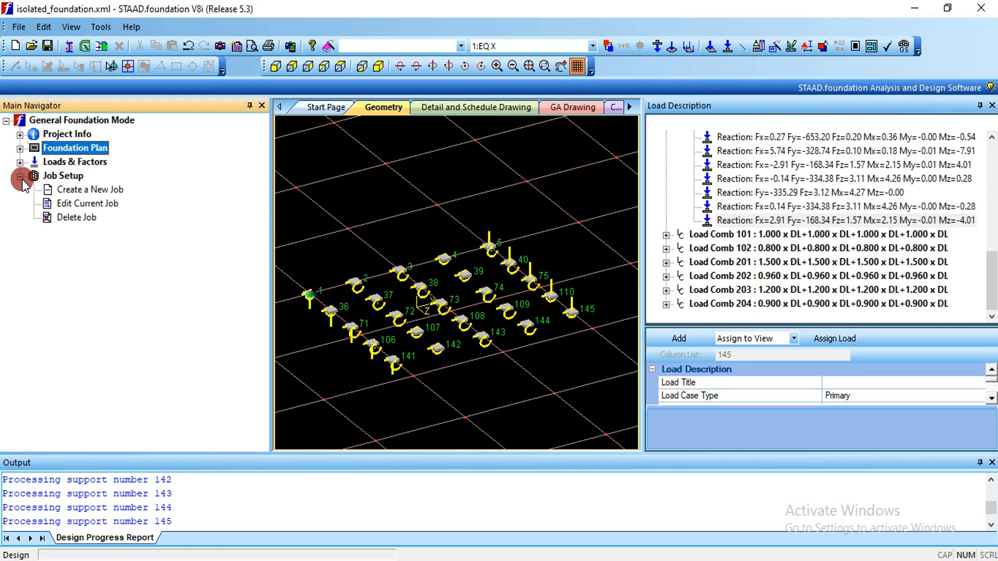
pyautogui.click(72, 190)
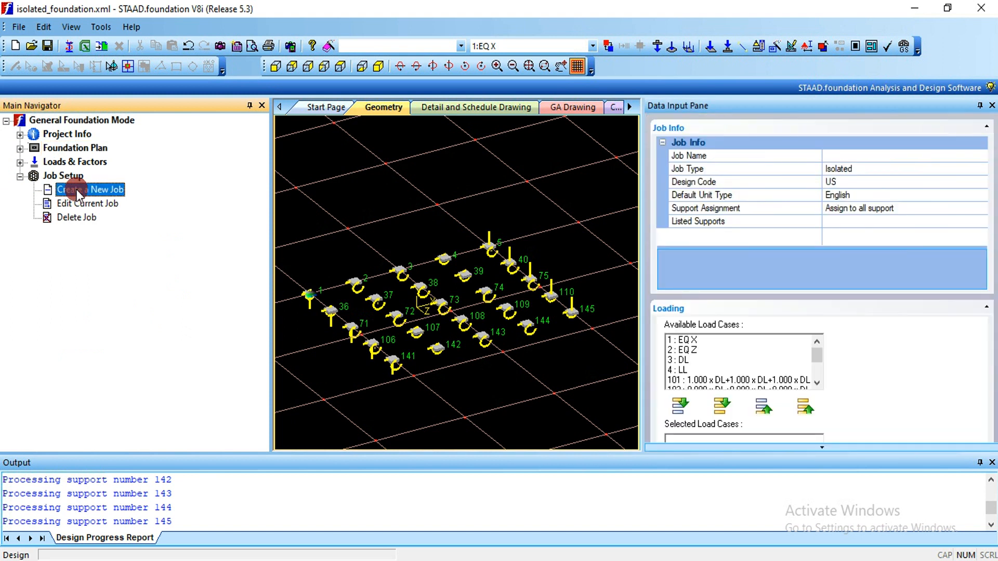
pyautogui.click(837, 157)
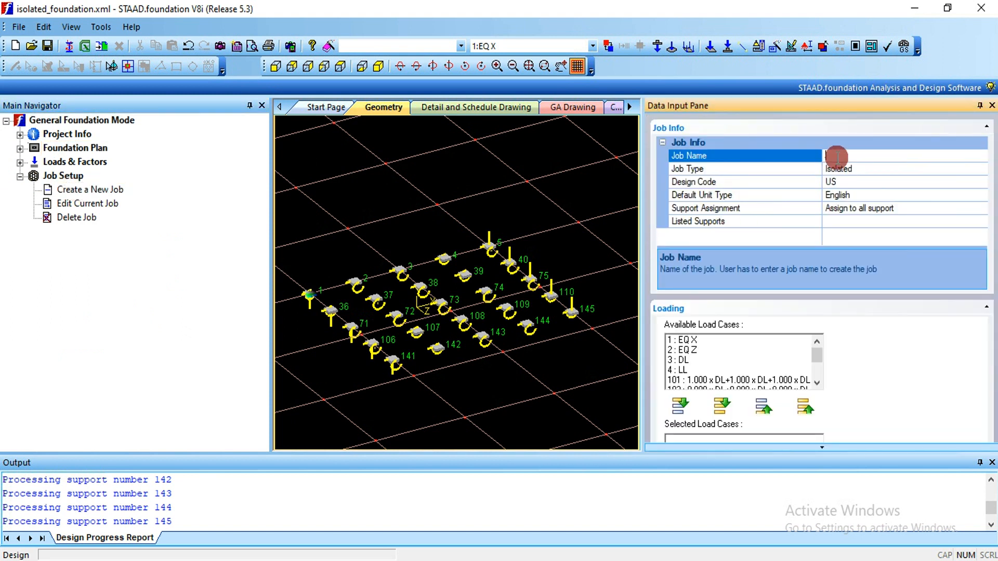
pyautogui.press('capslock')
pyautogui.write('ISOLATED')
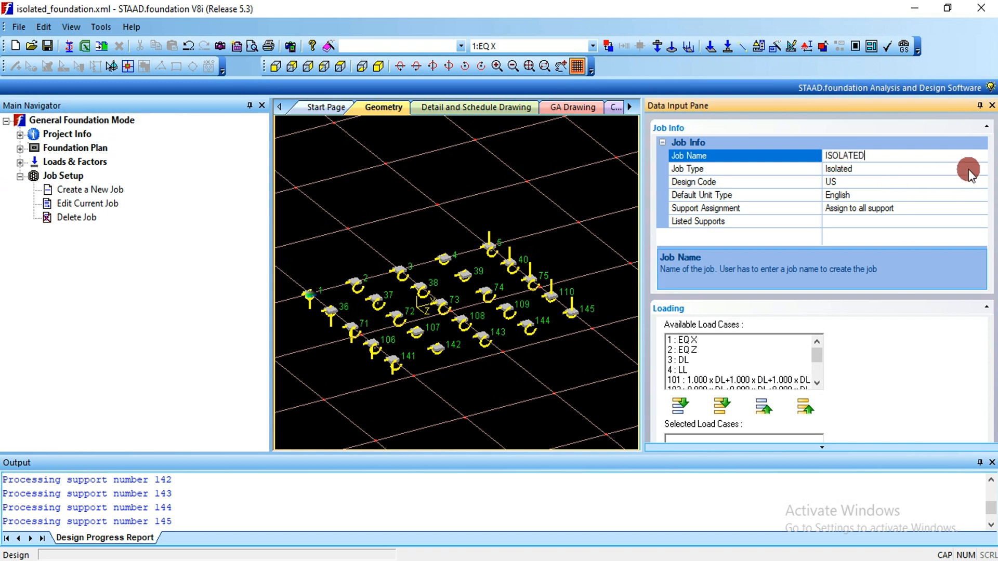
# - Set the job's design code to Indian and its default unit type to SI
pyautogui.click(973, 187)
pyautogui.click(981, 182)
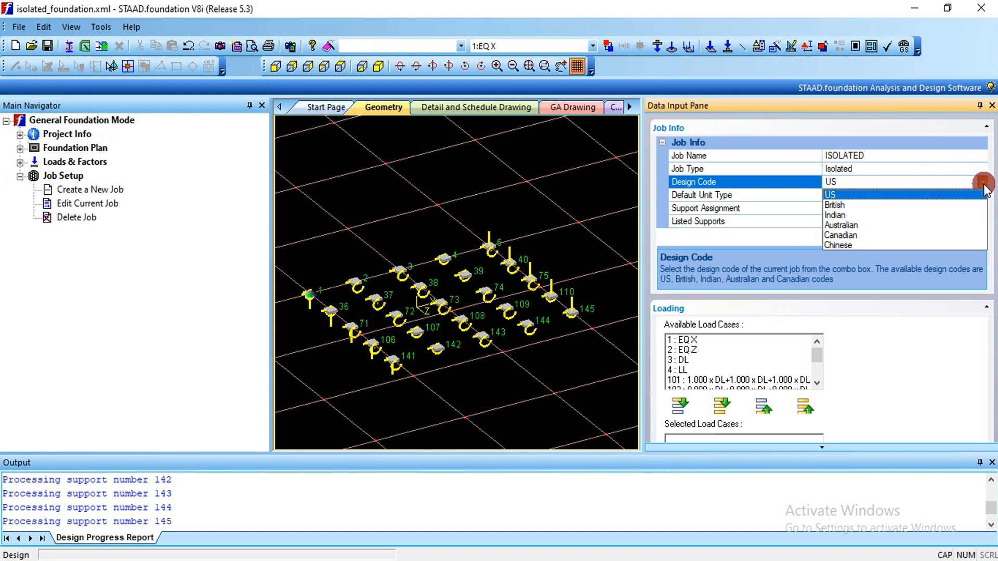
pyautogui.click(913, 215)
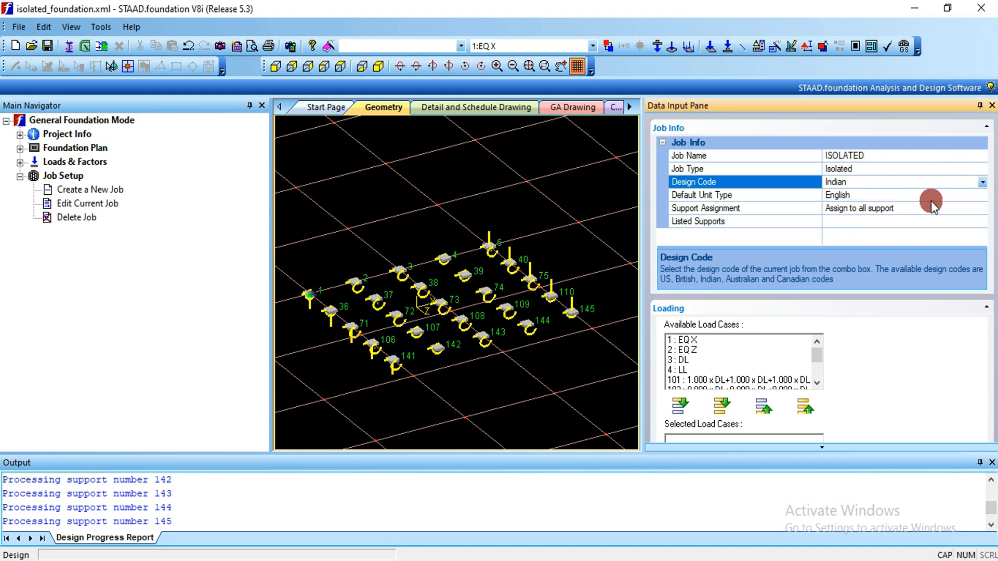
pyautogui.click(931, 201)
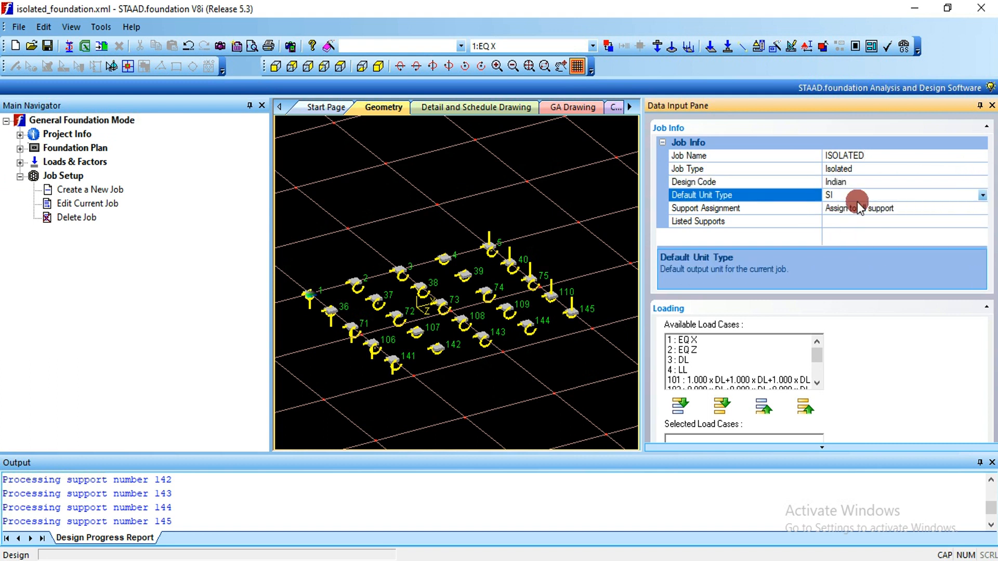
# - Try assigning the job to selected supports by picking those from 40 to 145, and return the assignment to all supports
pyautogui.click(918, 210)
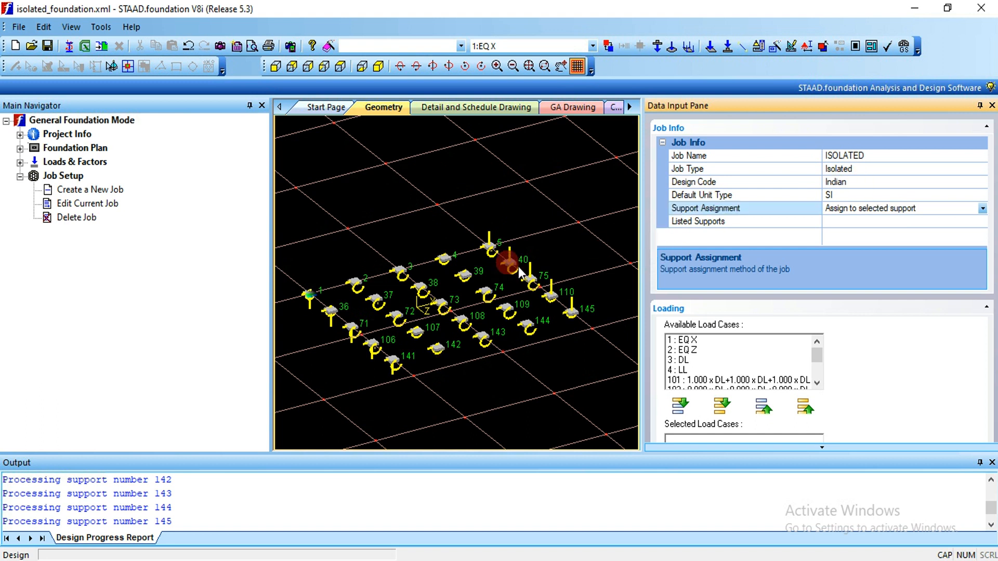
pyautogui.moveTo(519, 269); pyautogui.dragTo(606, 323)
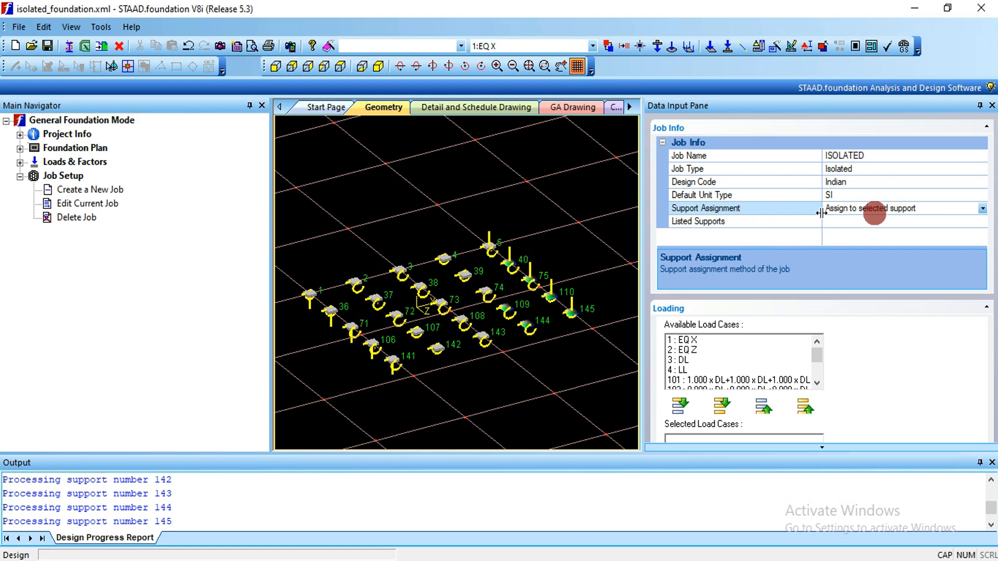
pyautogui.click(594, 221)
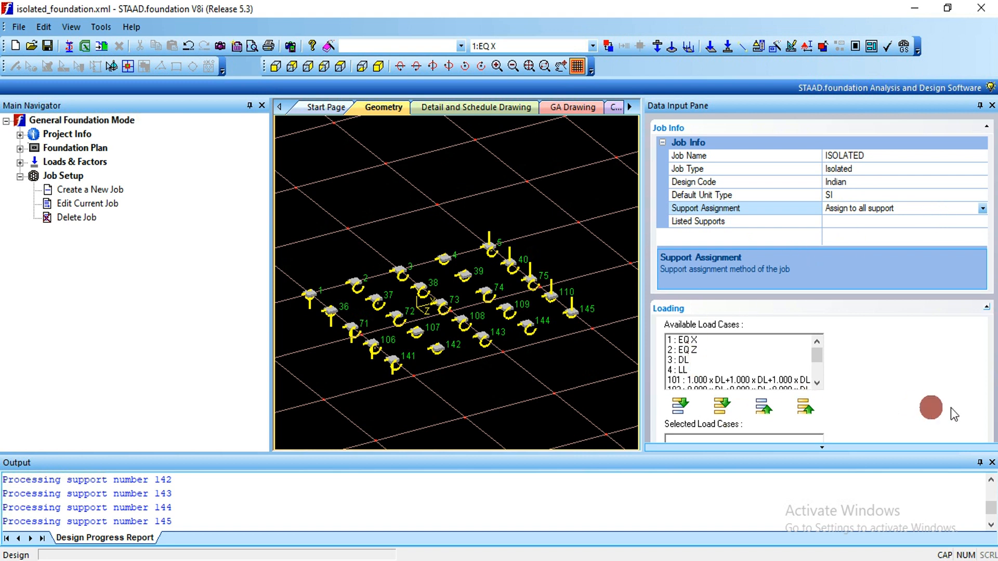
# - Include all load cases except EQ X, EQ Z, DL and LL in the ISOLATED job, and create the job
pyautogui.scroll(-3, 779, 447)
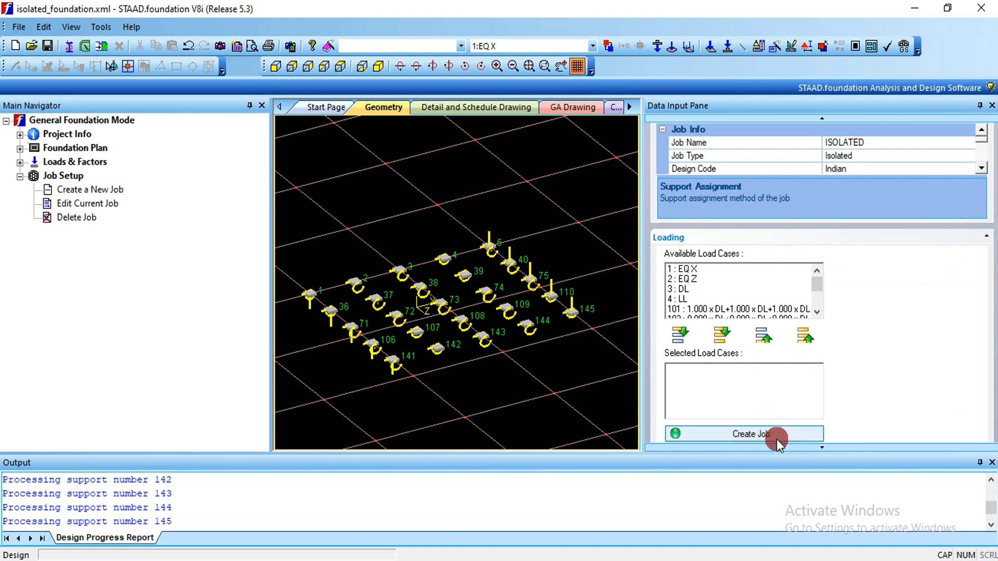
pyautogui.click(816, 448)
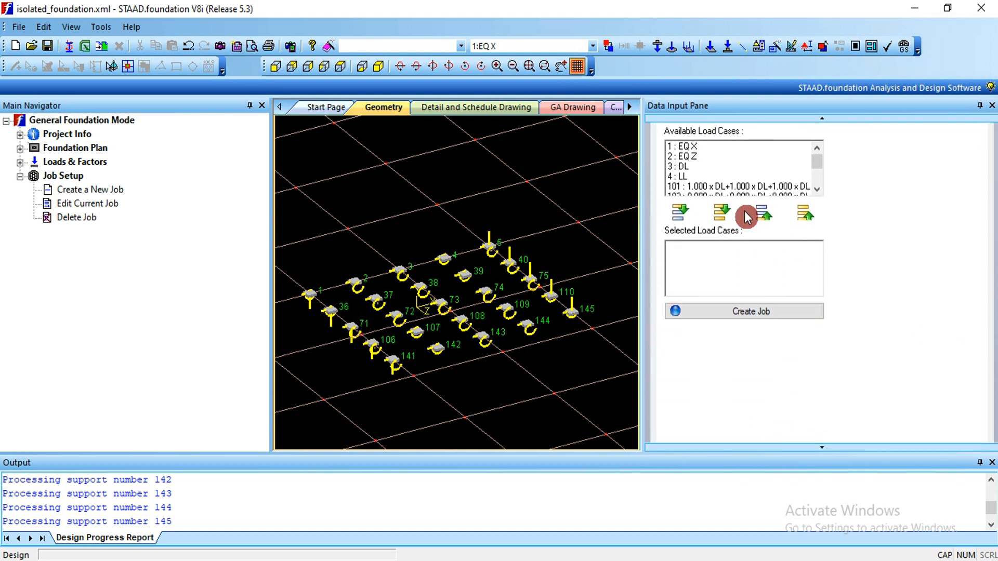
pyautogui.click(722, 212)
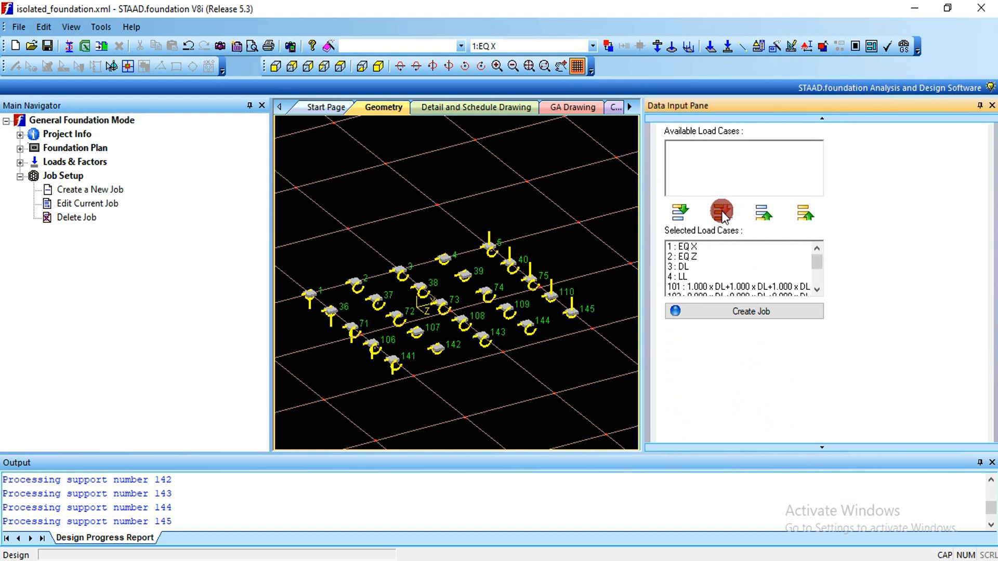
pyautogui.click(690, 248)
pyautogui.keyDown('ctrl'); pyautogui.click(687, 257); pyautogui.keyUp('ctrl')
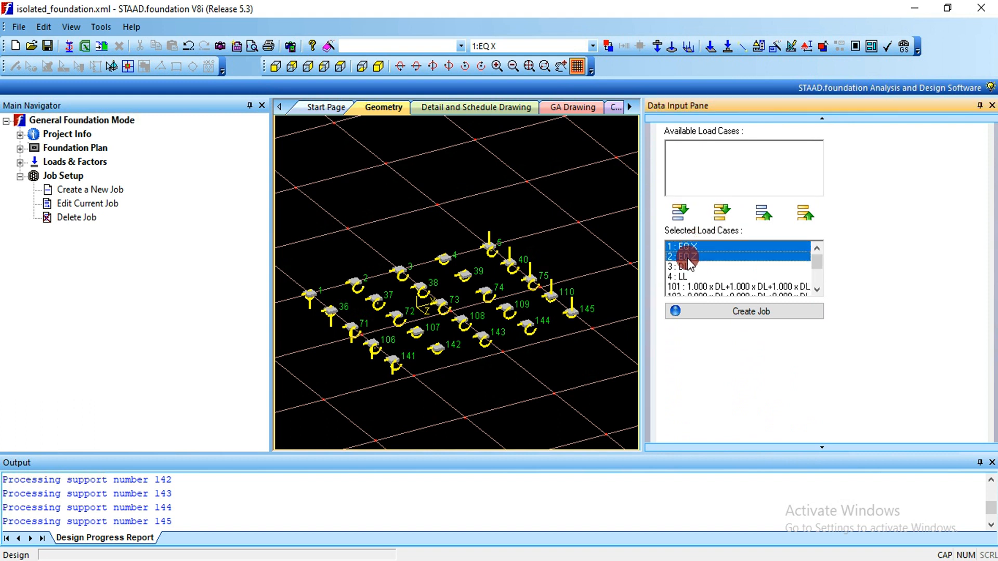
pyautogui.keyDown('ctrl'); pyautogui.click(682, 268); pyautogui.keyUp('ctrl')
pyautogui.keyDown('ctrl'); pyautogui.click(683, 277); pyautogui.keyUp('ctrl')
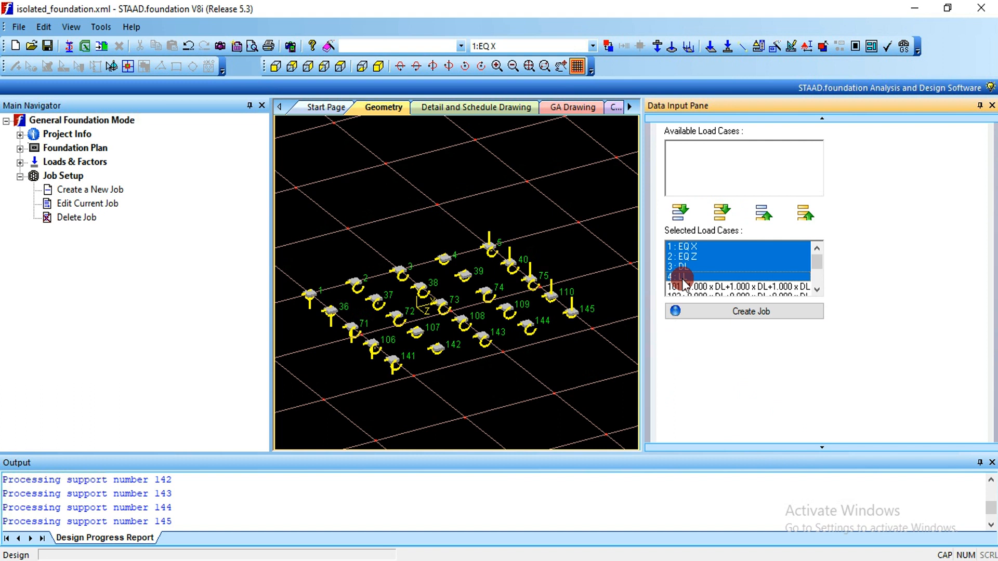
pyautogui.click(763, 217)
pyautogui.click(725, 312)
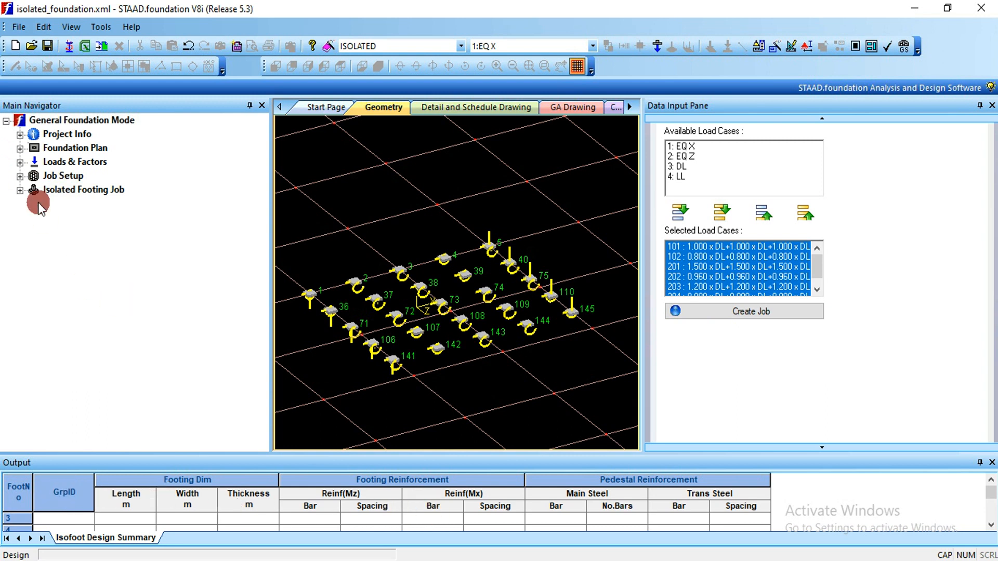
# - Set the maximum bar size to 25 in the concrete and rebar parameters of the isolated footing job
pyautogui.click(19, 191)
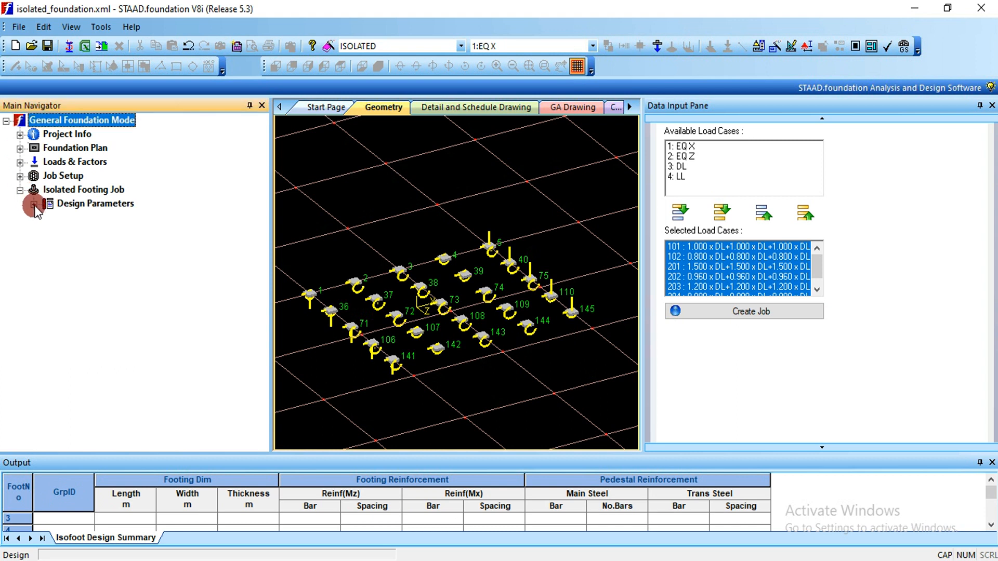
pyautogui.click(34, 204)
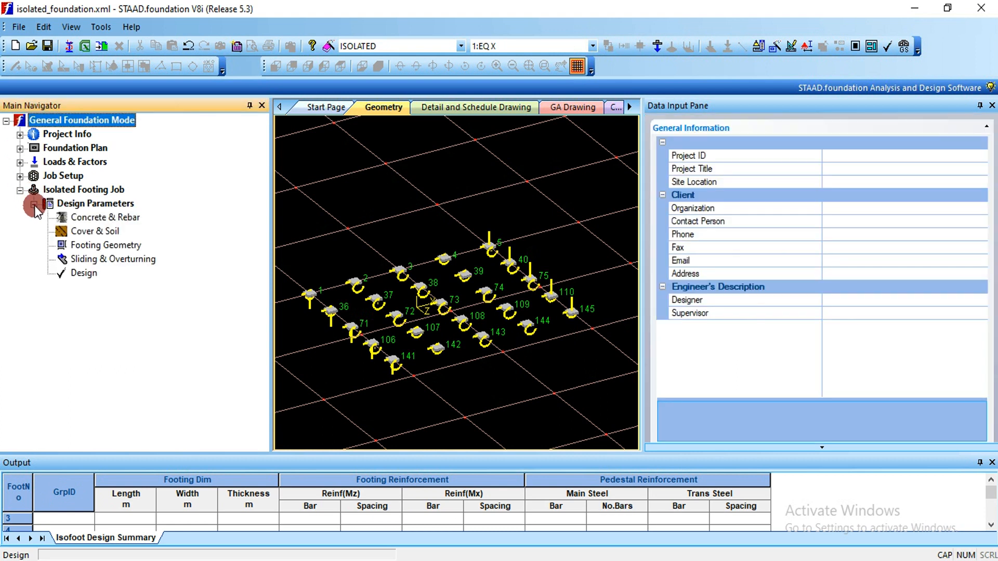
pyautogui.click(78, 218)
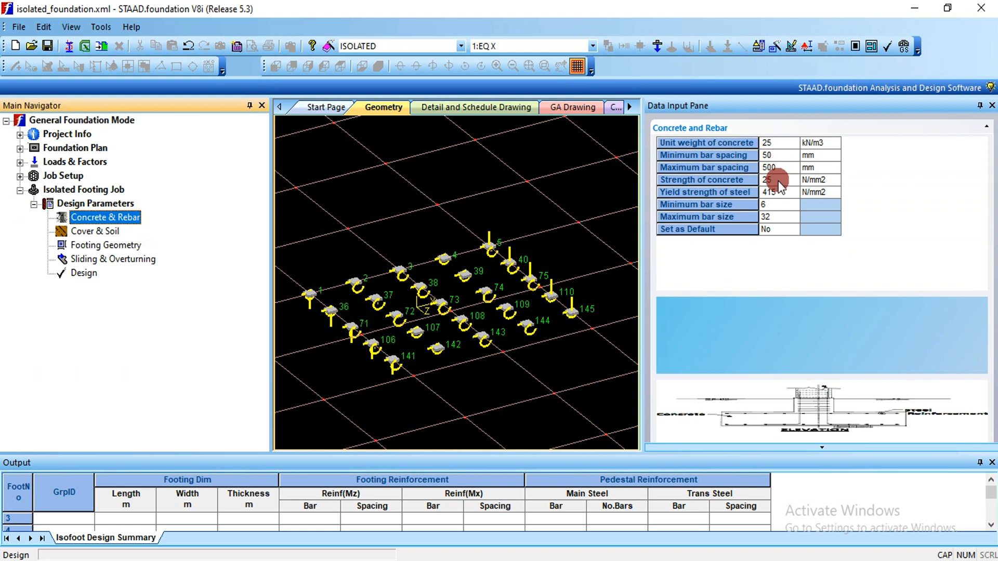
pyautogui.click(780, 217)
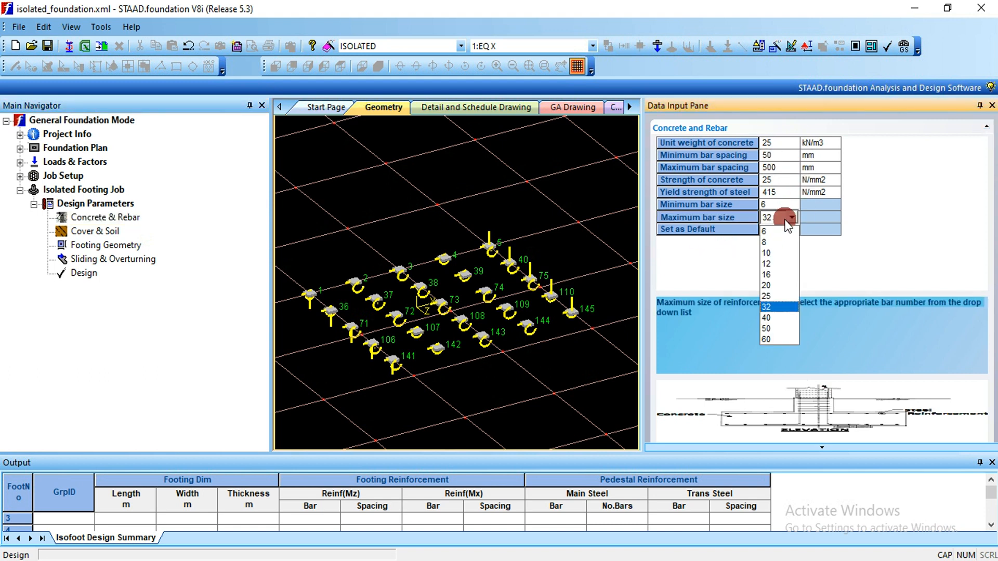
pyautogui.click(773, 296)
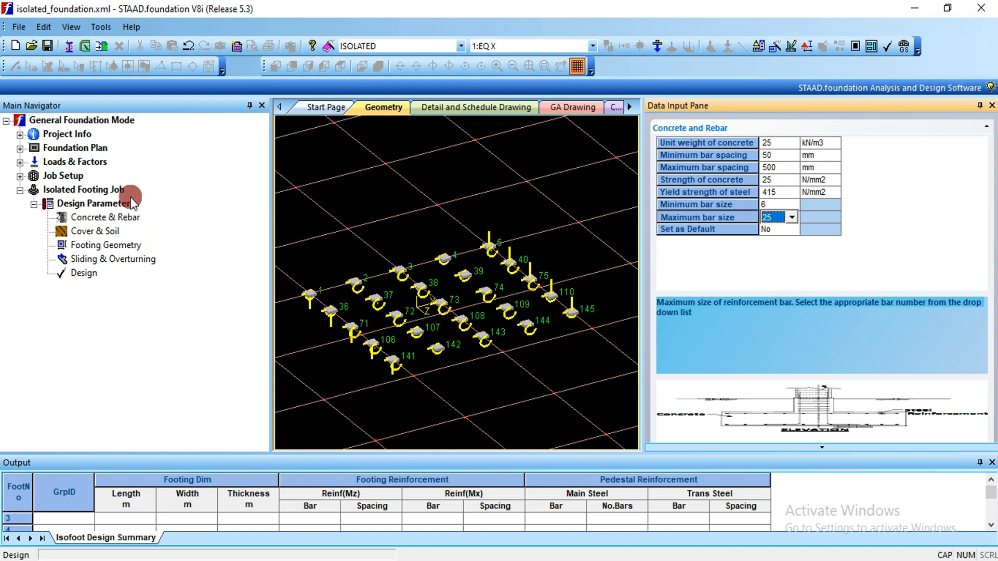
# - Set the soil bearing capacity to 300 kN/m2 in the cover and soil parameters, and check the soil type options
pyautogui.click(94, 230)
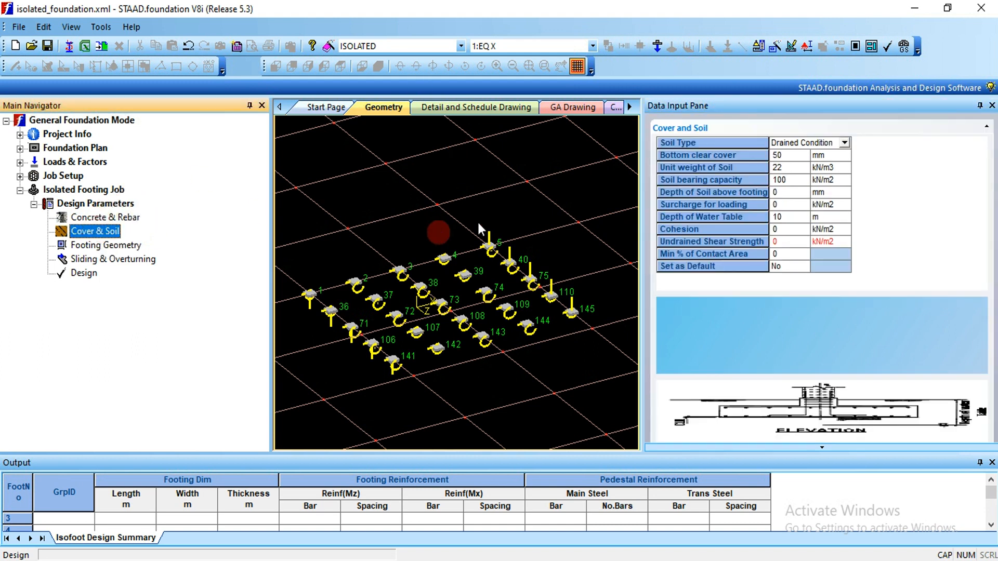
pyautogui.click(796, 181)
pyautogui.write('300')
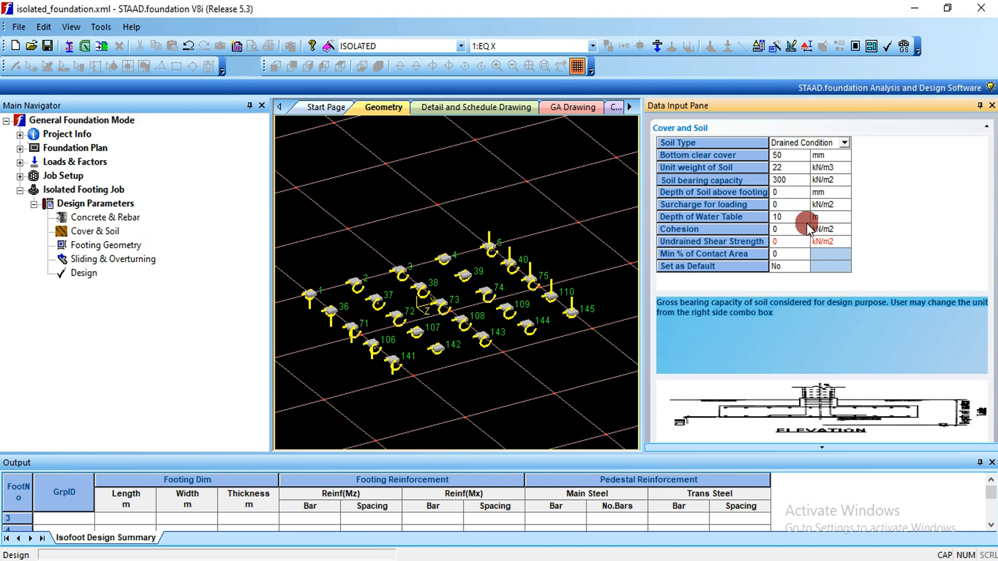
pyautogui.click(800, 194)
pyautogui.click(846, 142)
pyautogui.click(846, 142)
pyautogui.click(822, 192)
pyautogui.click(796, 197)
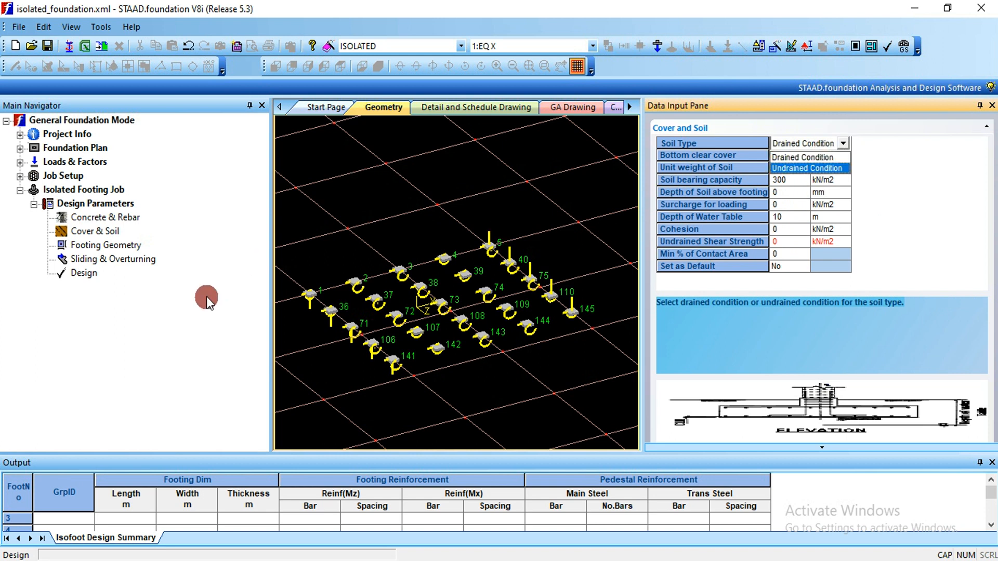
# - Review the footing type and design type options in the footing geometry, and the sliding and overturning parameters
pyautogui.click(121, 248)
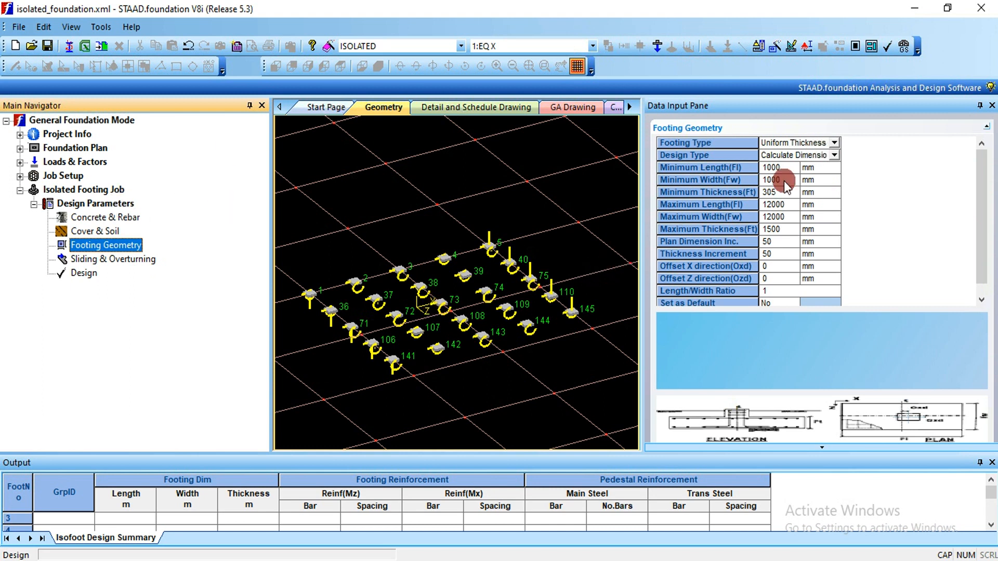
pyautogui.click(833, 143)
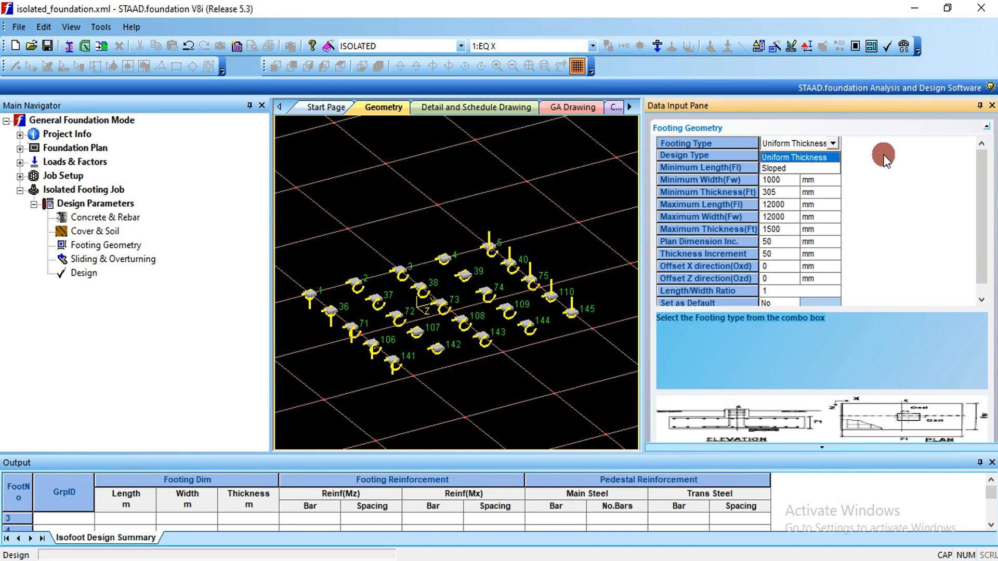
pyautogui.click(874, 156)
pyautogui.click(833, 156)
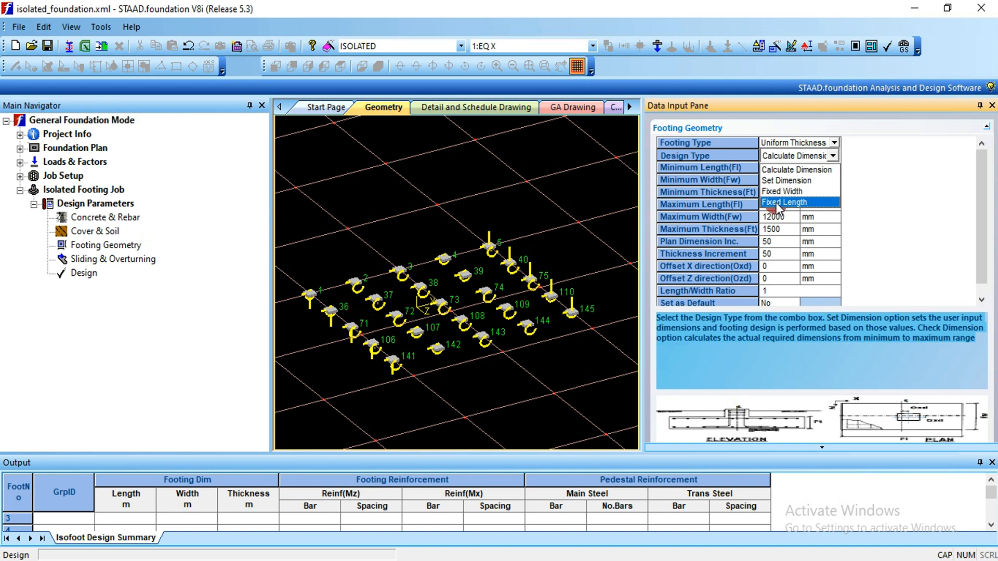
pyautogui.click(871, 207)
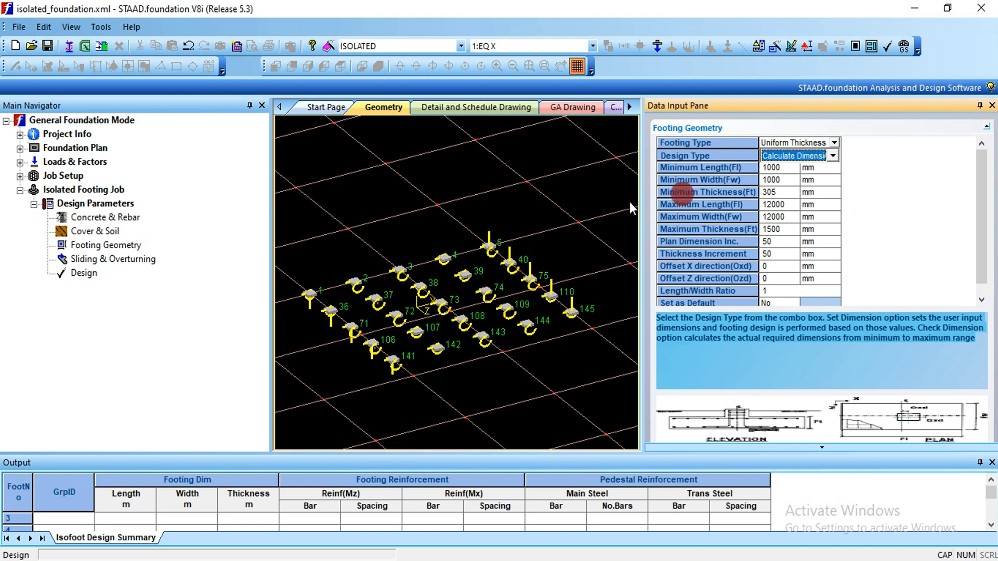
pyautogui.moveTo(643, 203); pyautogui.dragTo(723, 205)
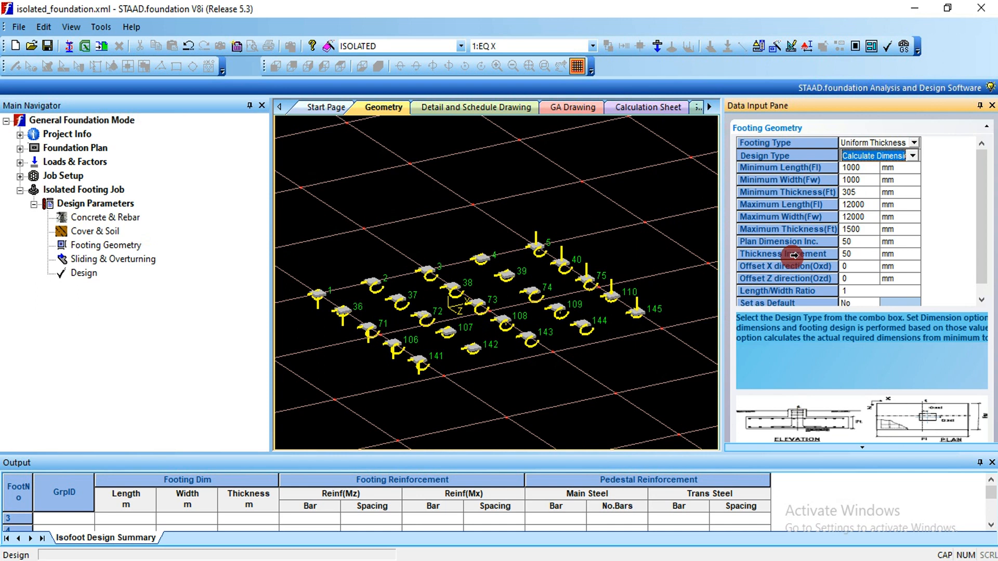
pyautogui.click(125, 261)
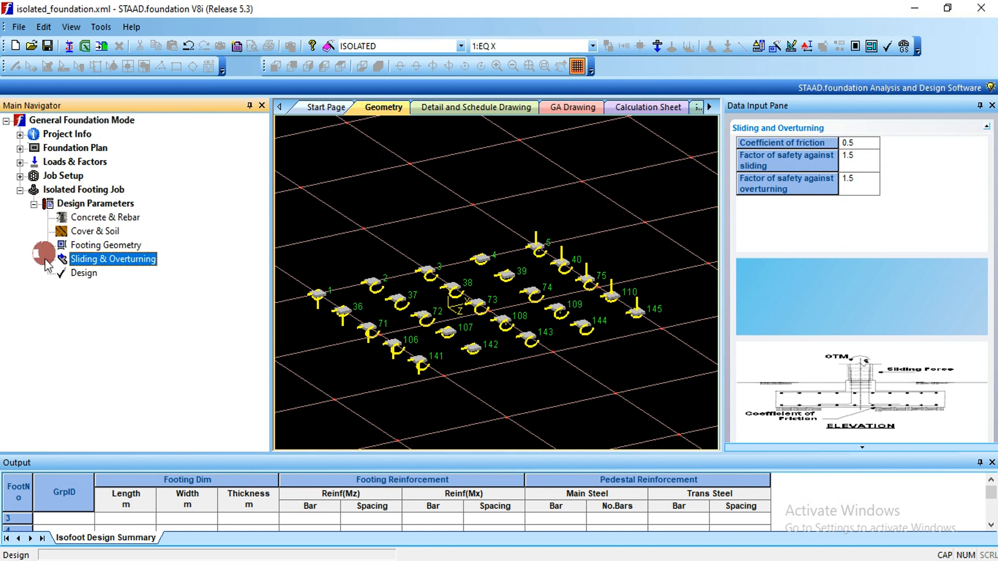
# - Run the analysis and design of the isolated footings, and accept the automatic file save
pyautogui.click(84, 272)
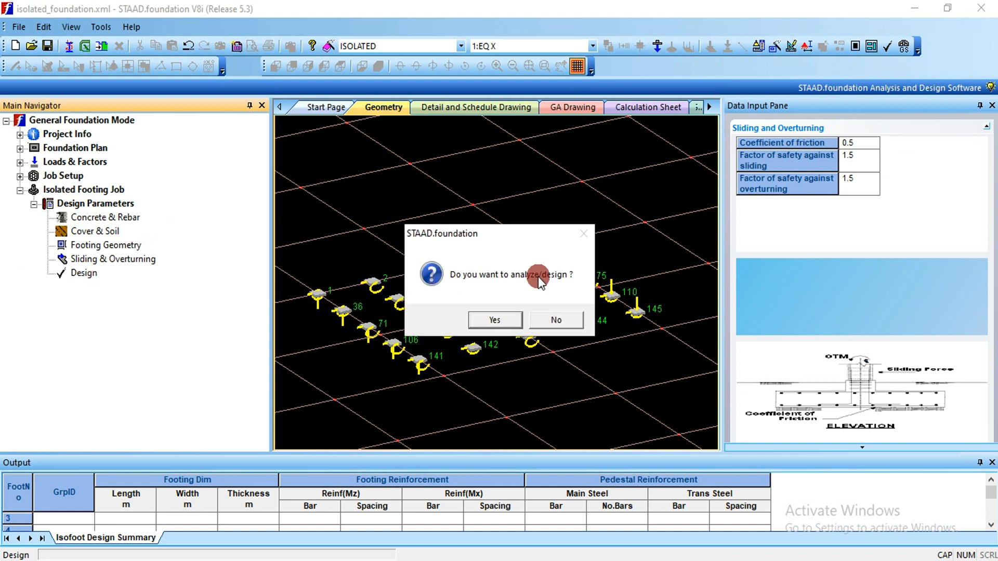
pyautogui.click(505, 322)
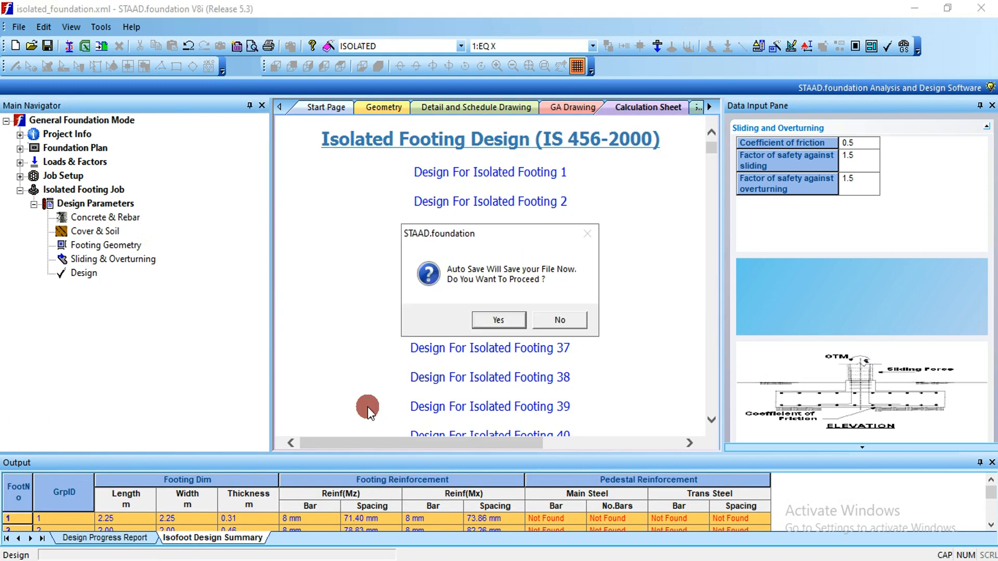
pyautogui.click(512, 324)
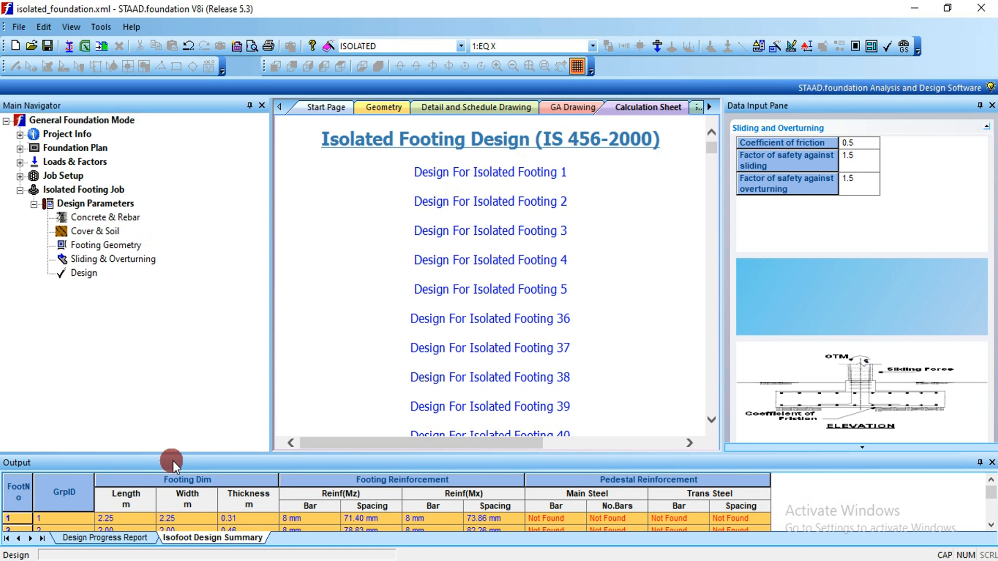
# - Examine the footing design summary table and the detailed calculation sheet for isolated footing 1
pyautogui.moveTo(182, 457); pyautogui.dragTo(195, 384)
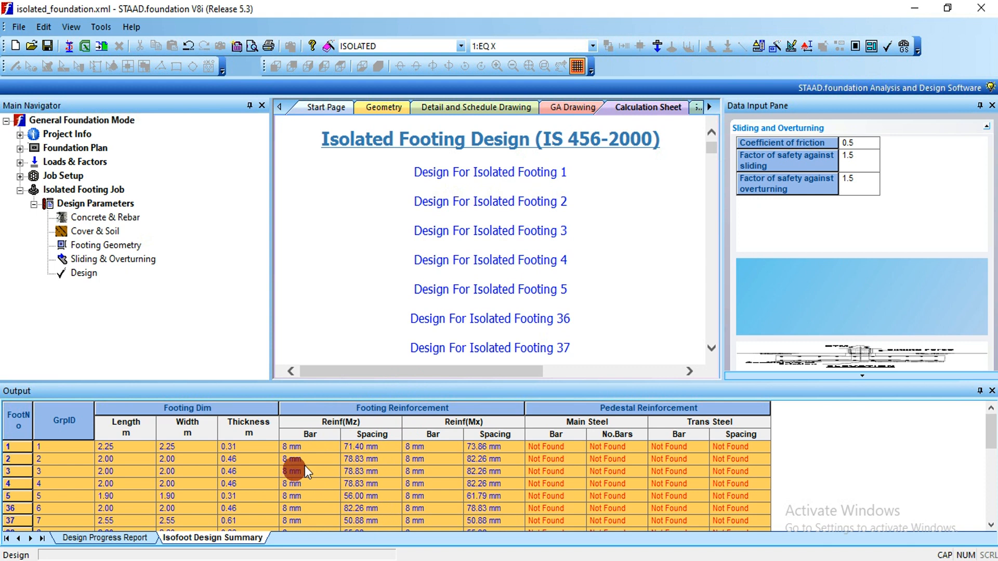
pyautogui.moveTo(370, 382); pyautogui.dragTo(370, 457)
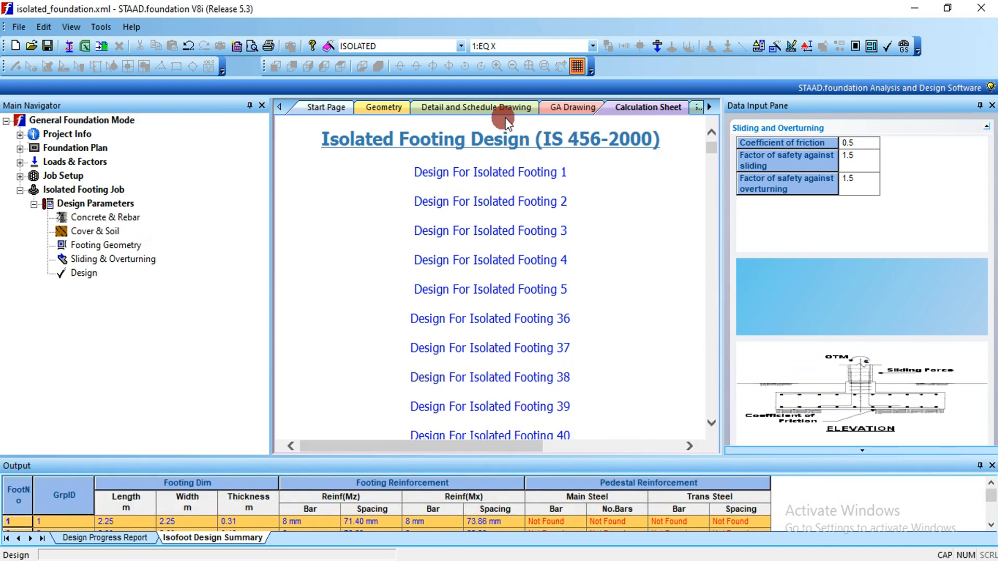
pyautogui.click(477, 183)
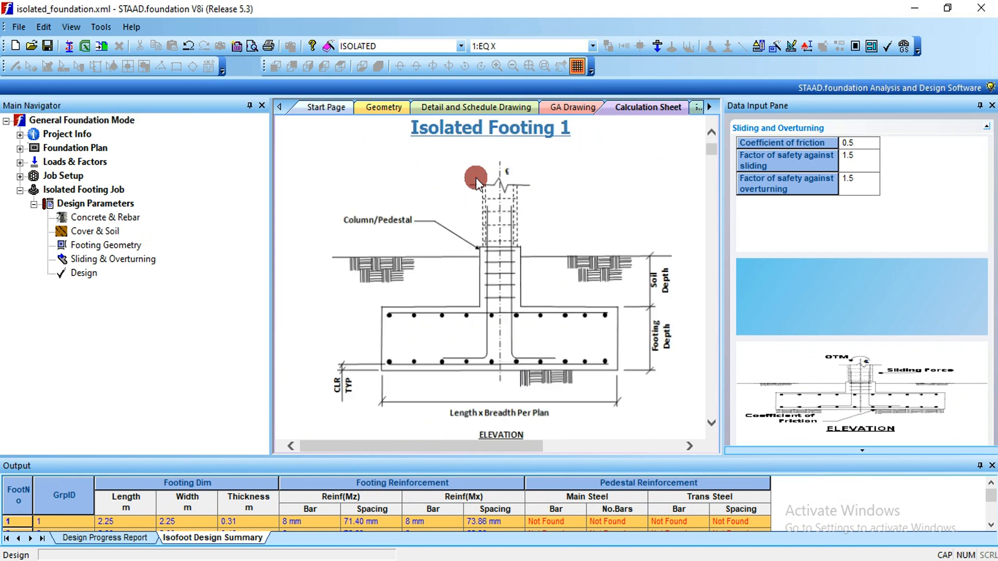
pyautogui.click(716, 426)
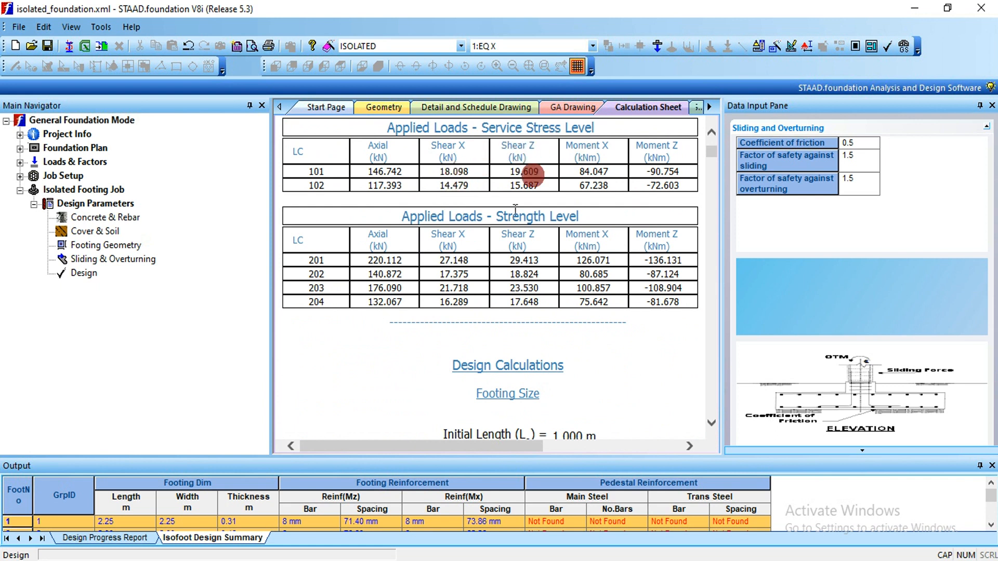
pyautogui.click(712, 423)
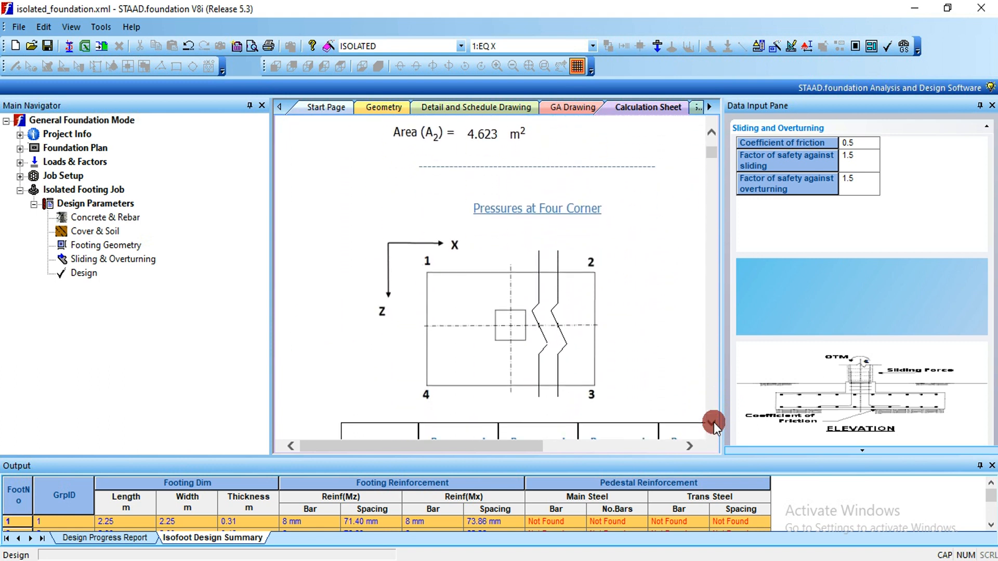
# - Examine the detail drawing of footing 1 and the schedule drawing of the footings
pyautogui.click(459, 109)
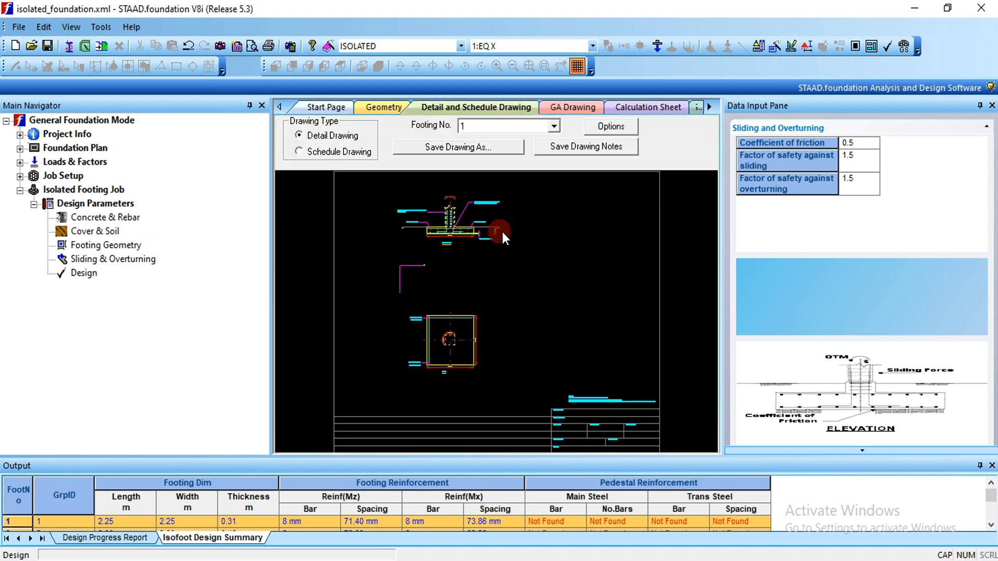
pyautogui.scroll(-6, 454, 217)
pyautogui.scroll(7, 454, 217)
pyautogui.scroll(2, 487, 187)
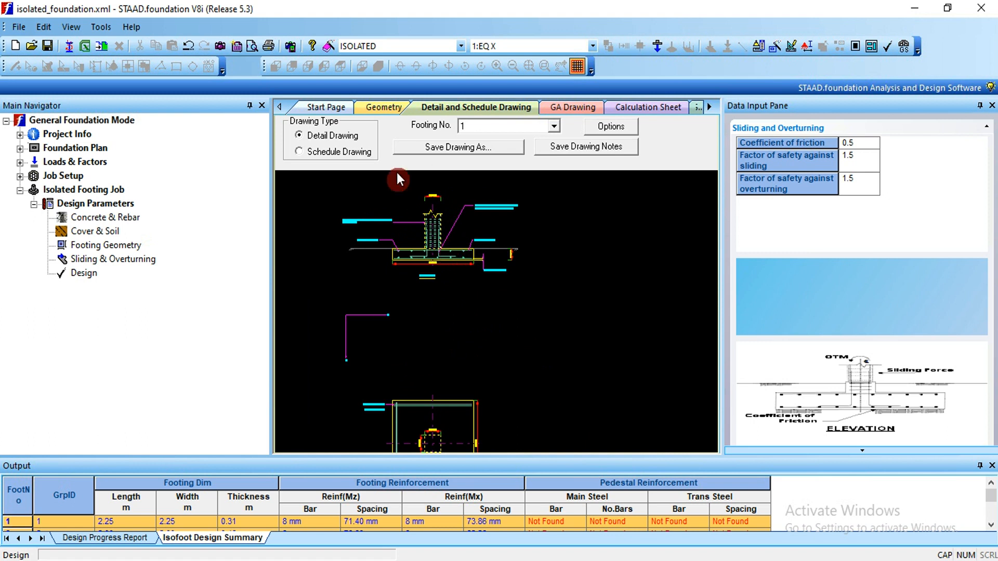
pyautogui.click(348, 154)
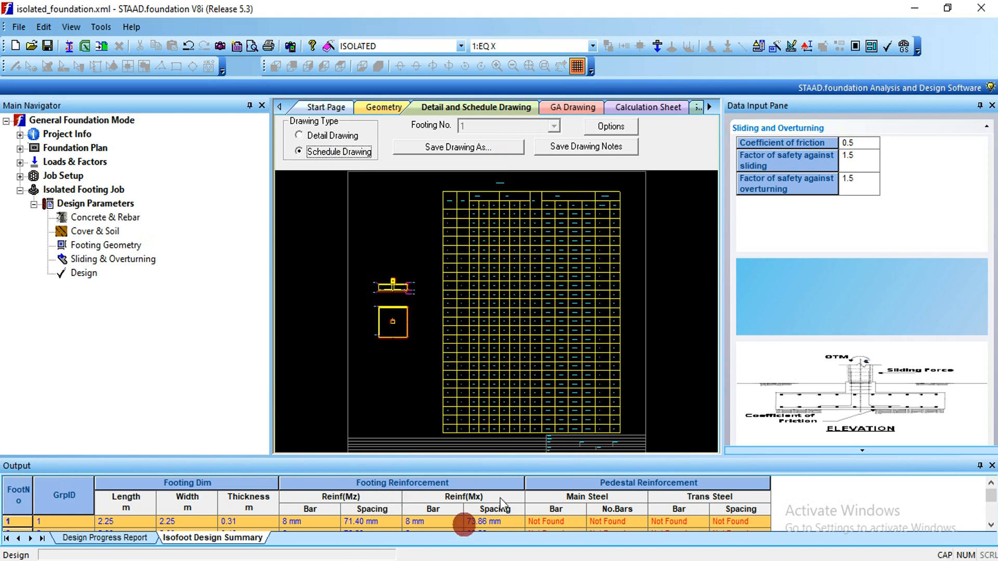
pyautogui.click(351, 139)
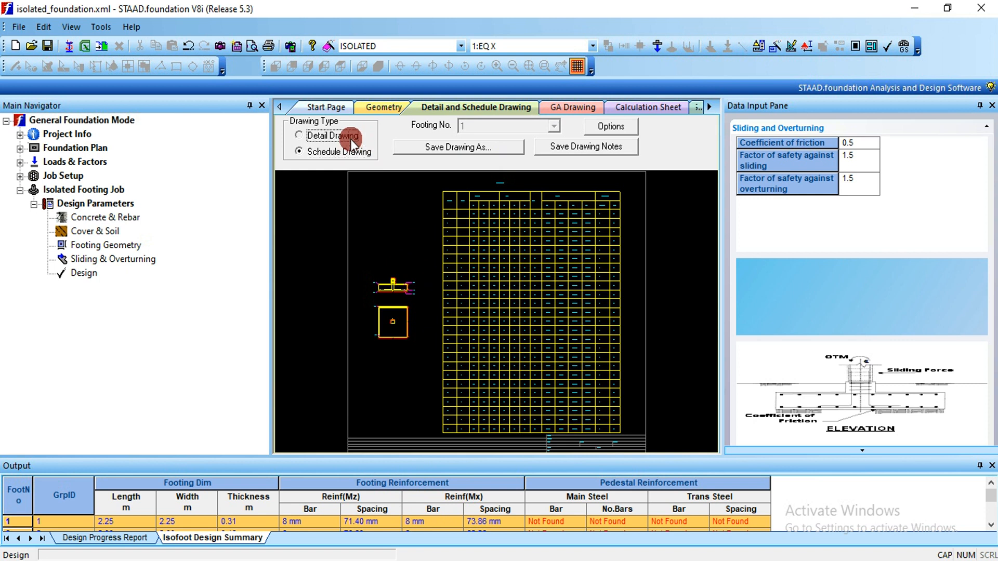
# - Save the GA drawing of the footing layout to the Desktop as ISO.dwg in AutoCAD R2000 format
pyautogui.click(572, 109)
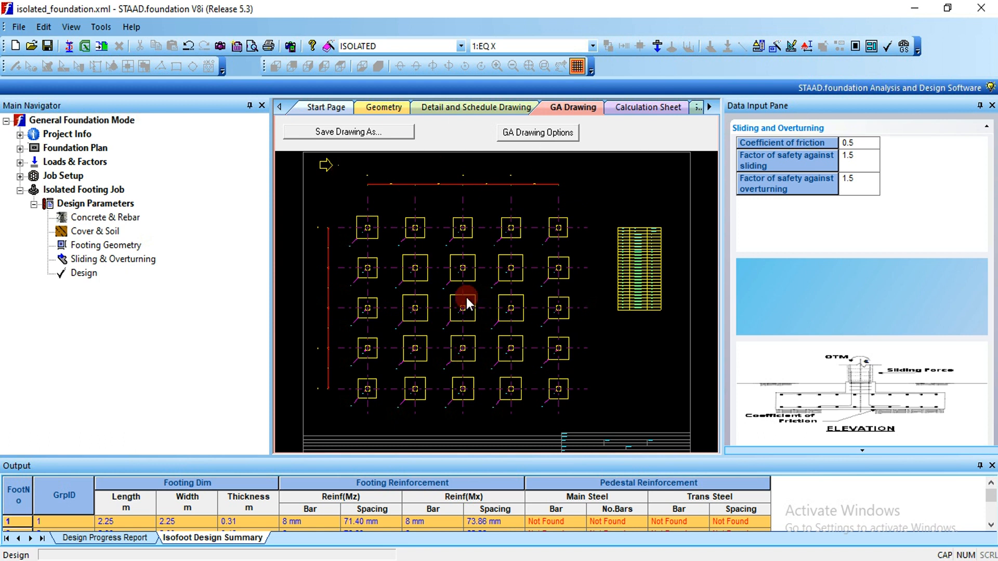
pyautogui.click(363, 133)
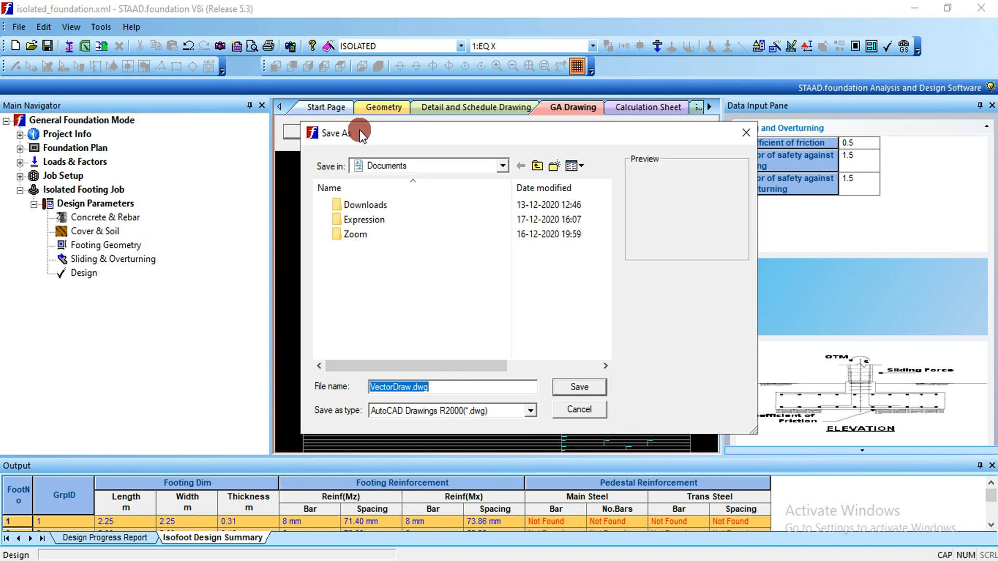
pyautogui.click(503, 167)
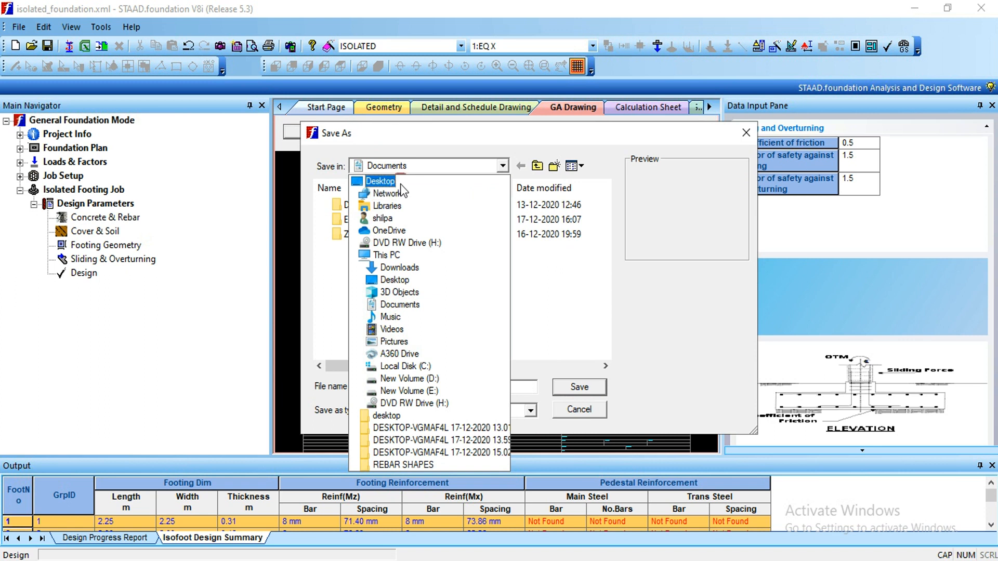
pyautogui.click(400, 182)
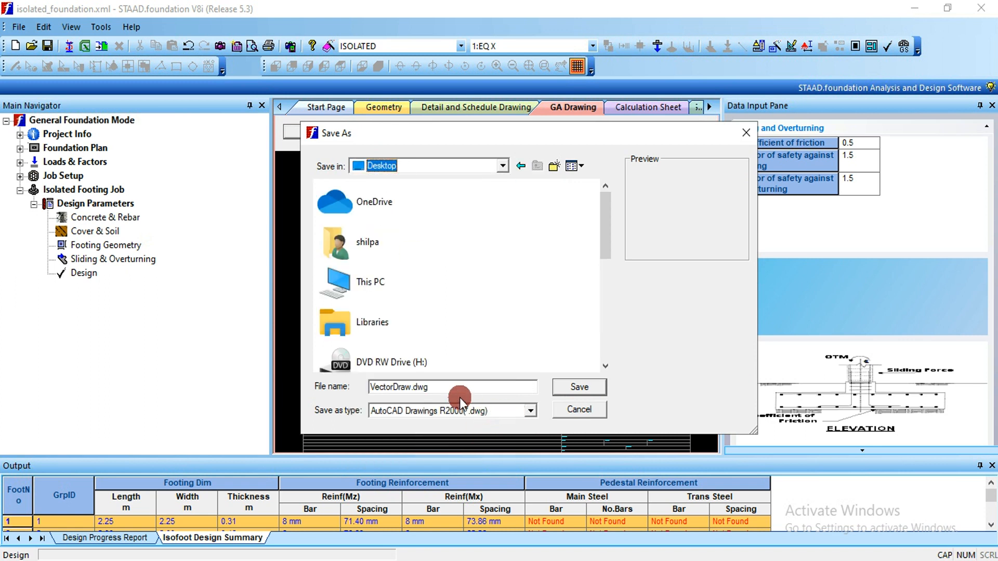
pyautogui.click(445, 388)
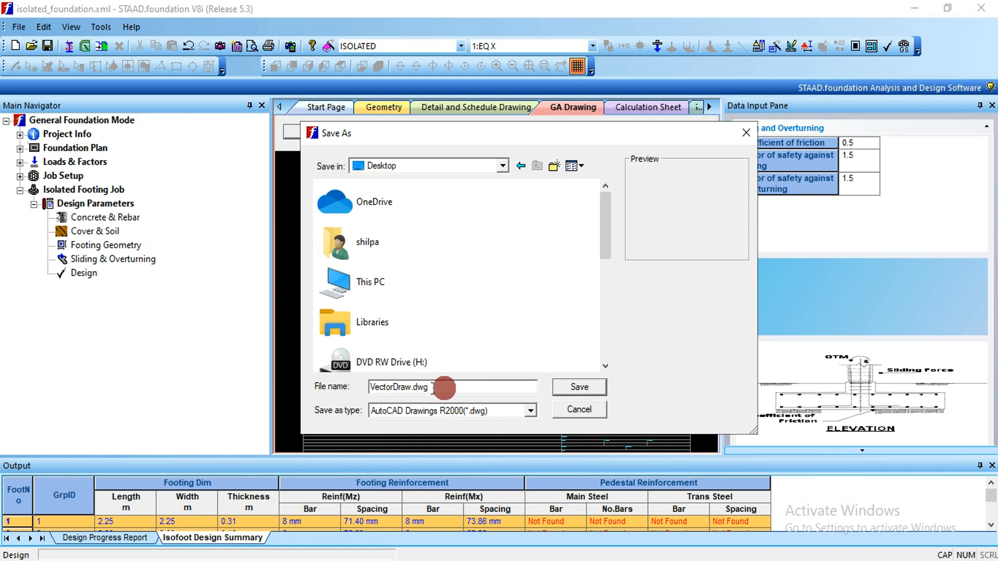
pyautogui.moveTo(411, 388); pyautogui.dragTo(280, 392)
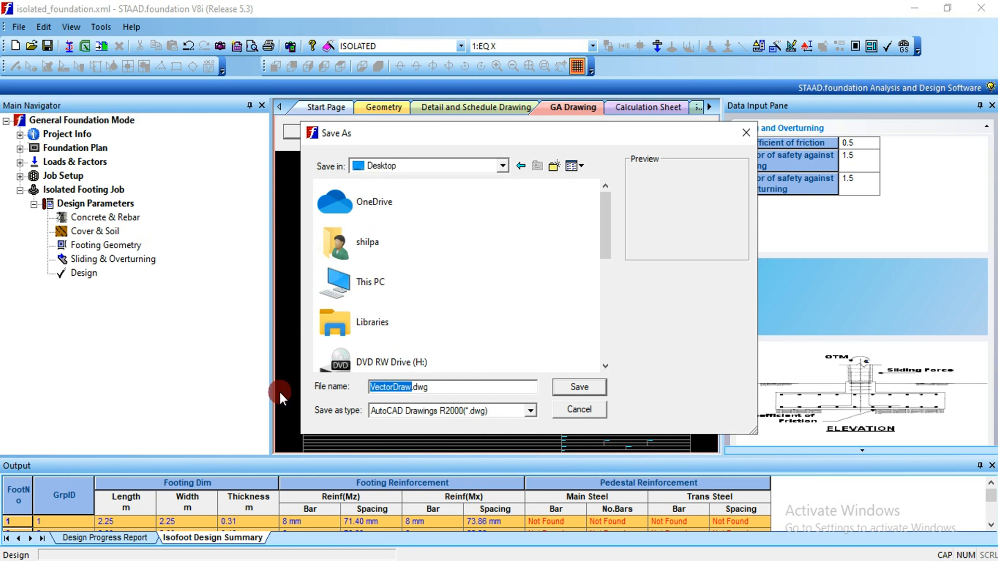
pyautogui.write('ISO')
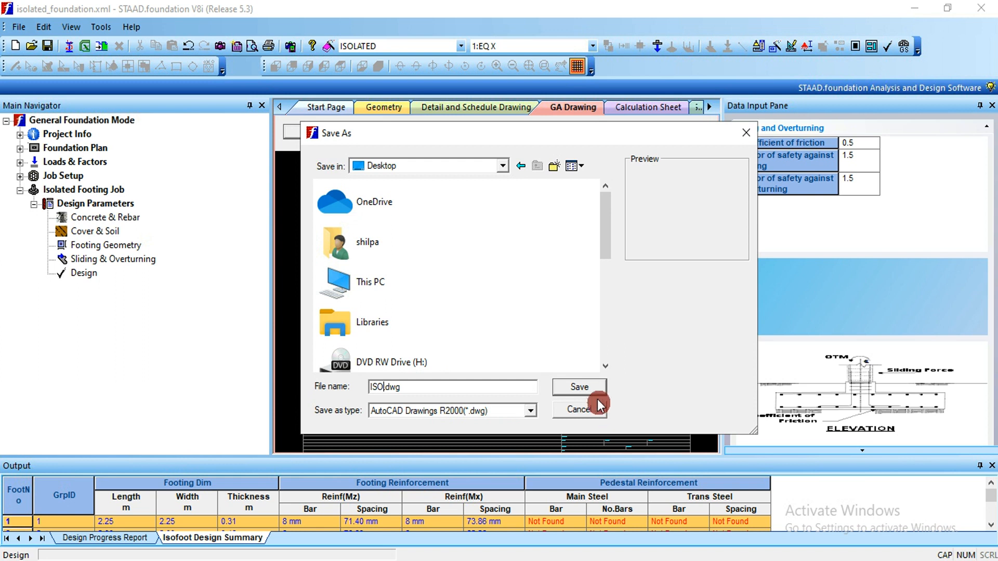
pyautogui.click(592, 391)
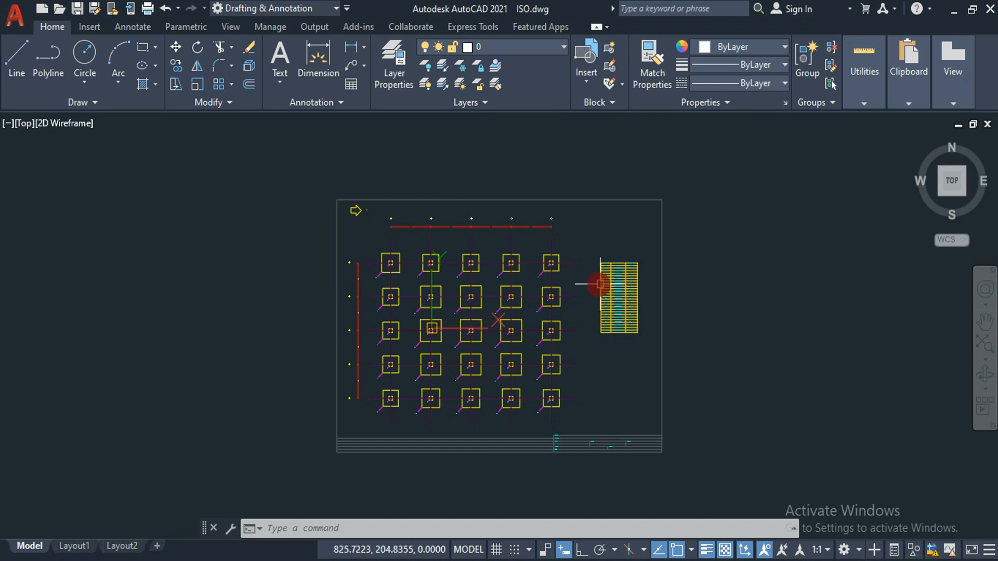
# - Switch from the ISO.dwg drawing in AutoCAD back to the GA drawing in STAAD.foundation
pyautogui.hotkey('alt', 'Tab')
pyautogui.click(462, 389)
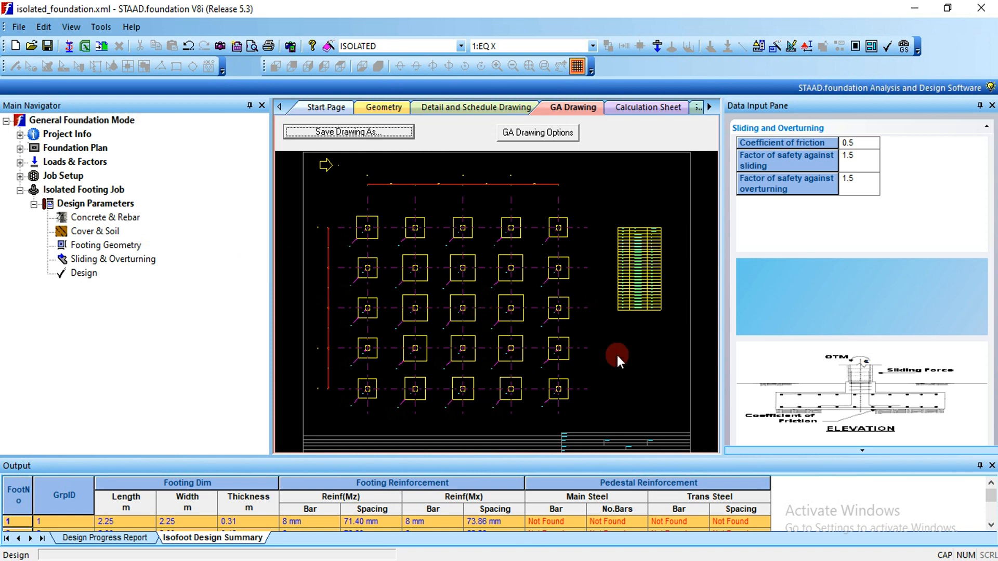